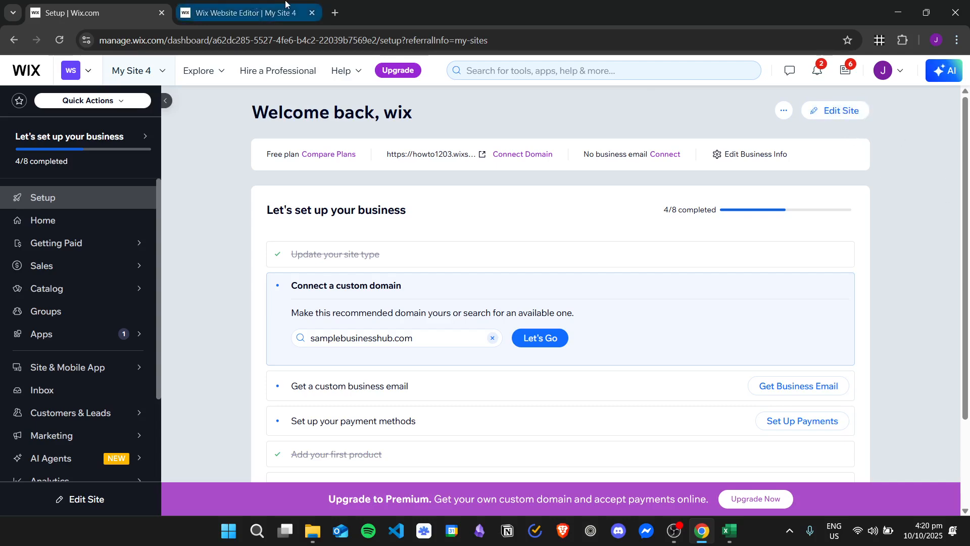
Step: Switch to the site editor and add a blank section between the header and the Welcome section of the Home page
left_click(264, 21)
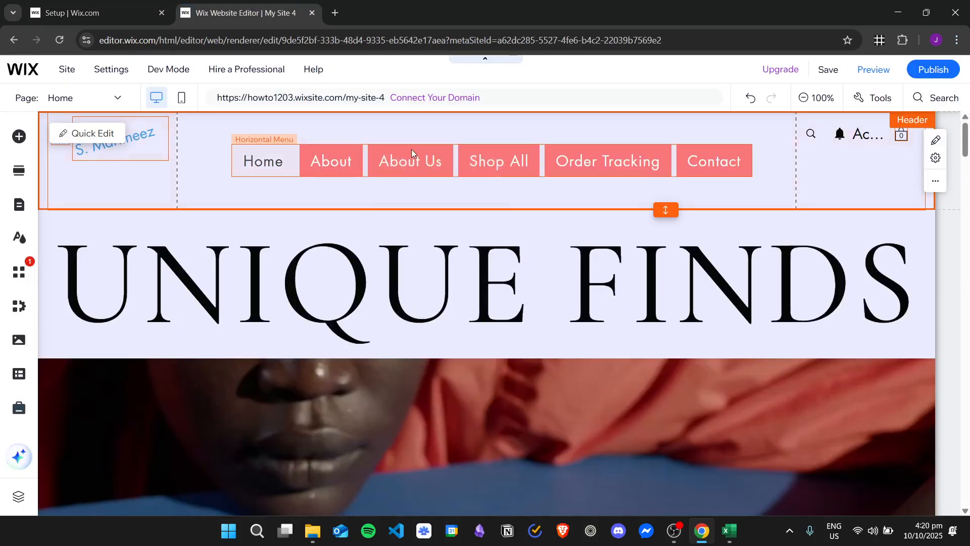
scroll(688, 257, "down", 3)
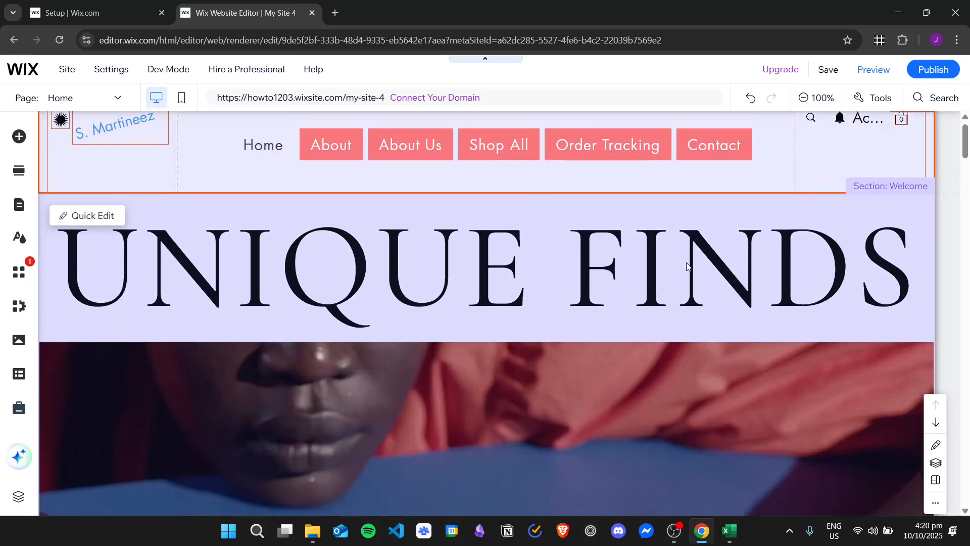
scroll(688, 268, "up", 3)
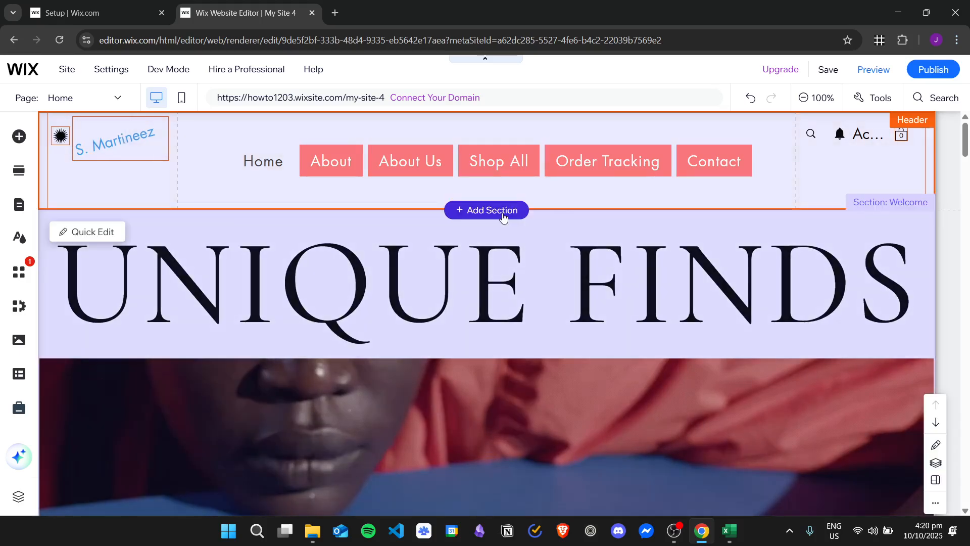
left_click(502, 211)
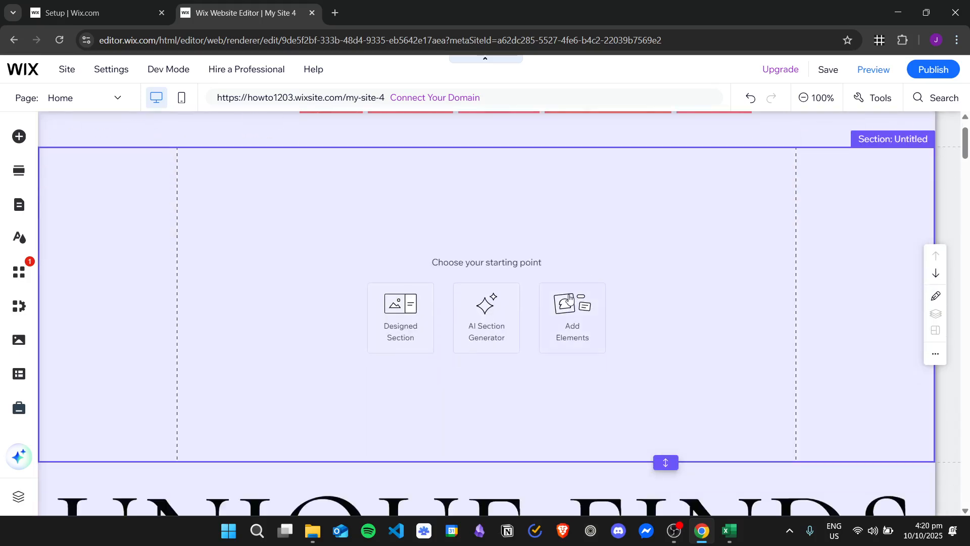
Step: Add a Heading 1 themed text to the upper part of the new blank section
left_click(569, 298)
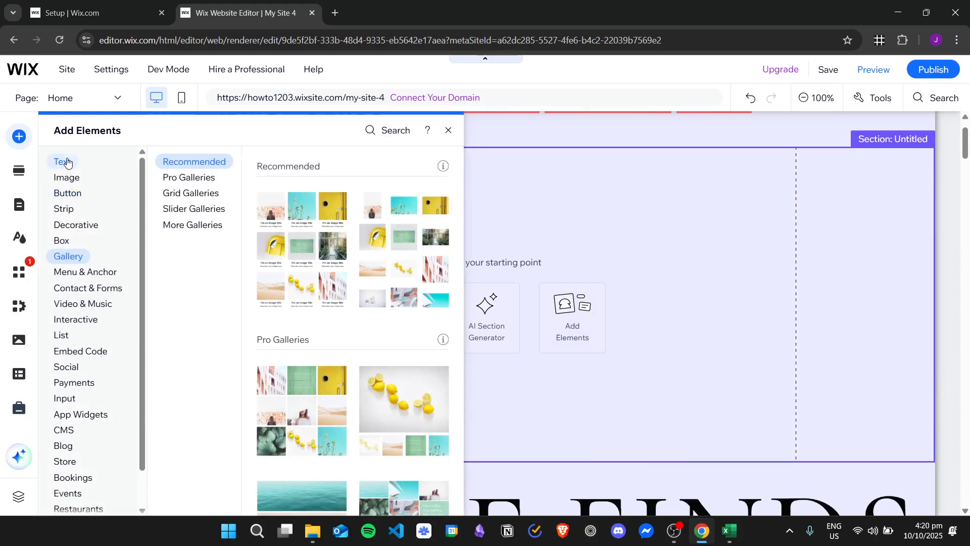
left_click(71, 161)
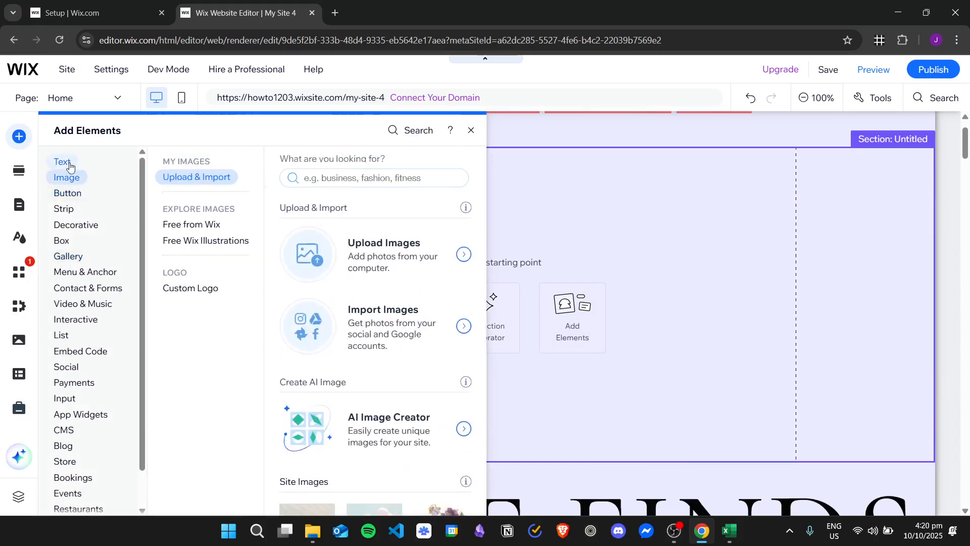
left_click(195, 161)
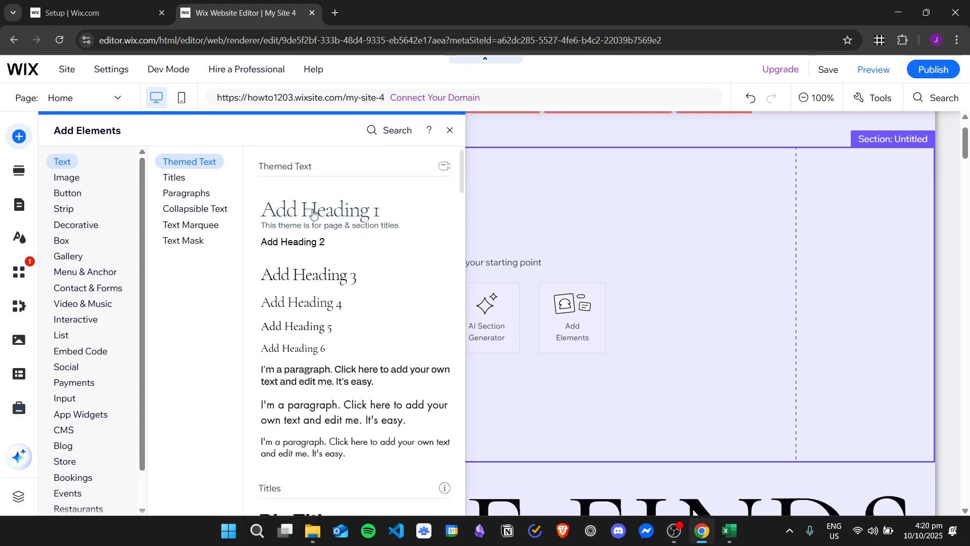
left_click_drag(602, 223, 423, 219)
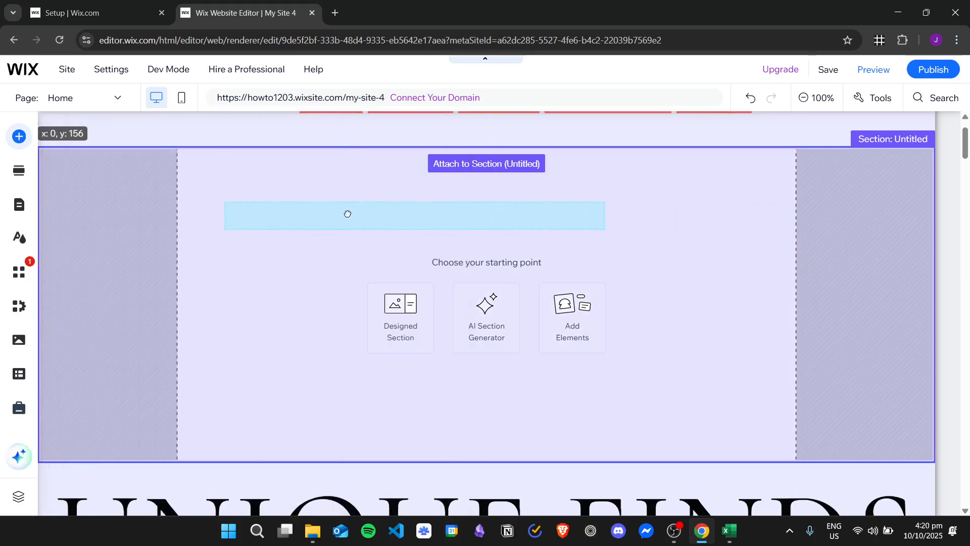
left_click_drag(347, 214, 347, 215)
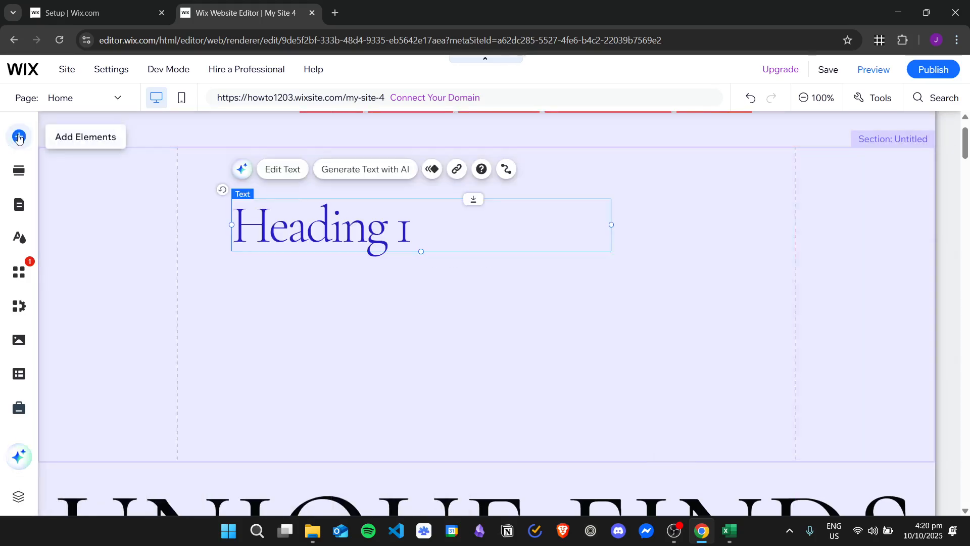
Step: Add the Helvetica Light paragraph text directly below the Heading 1 text
left_click(18, 137)
left_click(174, 177)
left_click(192, 193)
left_click_drag(301, 220, 257, 269)
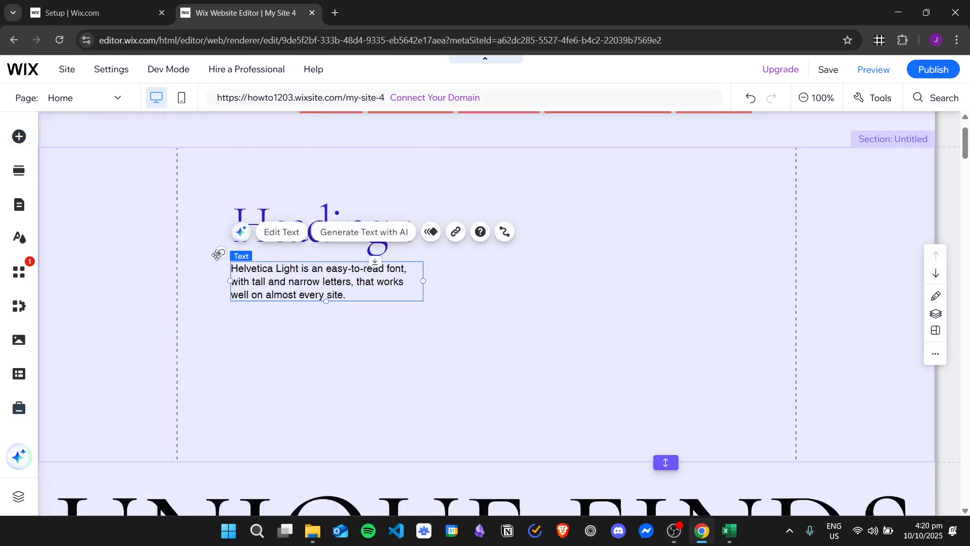
Step: Add the black View More button and align it under the paragraph with the heading's left edge
left_click(18, 137)
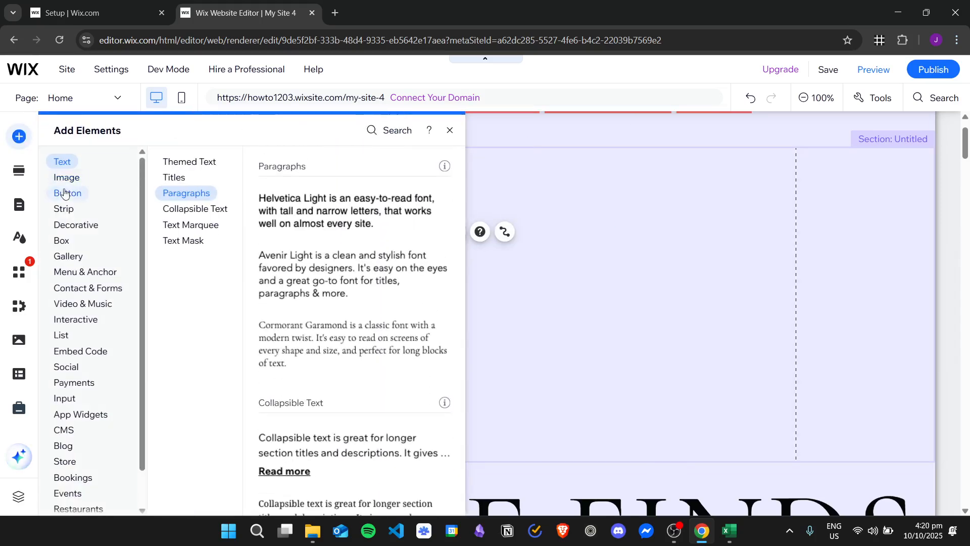
left_click(64, 193)
left_click_drag(311, 349, 547, 337)
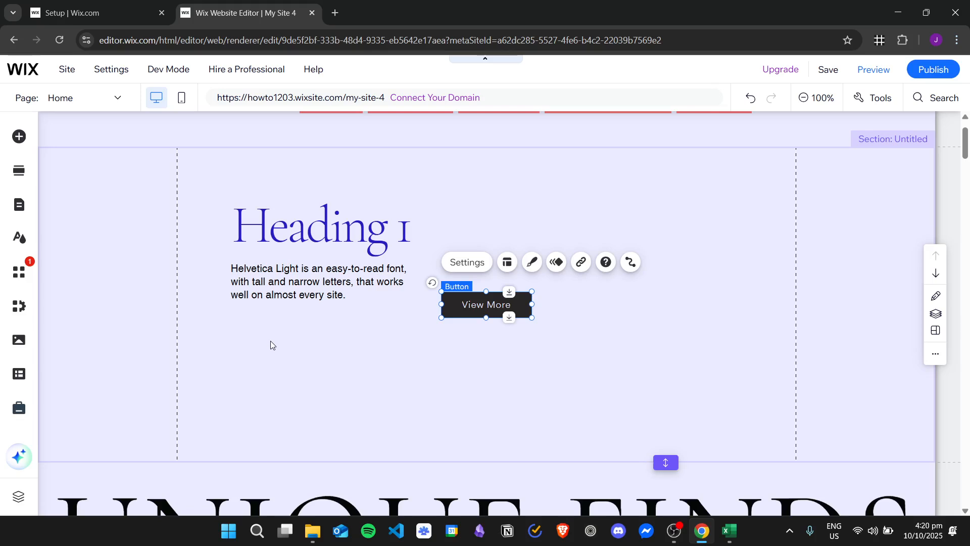
left_click_drag(455, 305, 245, 323)
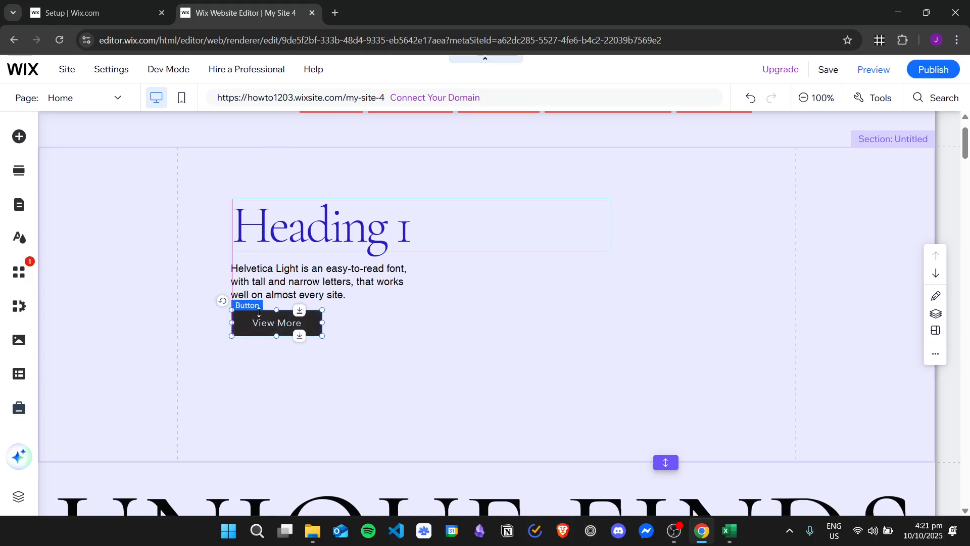
Step: Insert the free Wix image Summer Swim into the section, to the right of the text
left_click(19, 135)
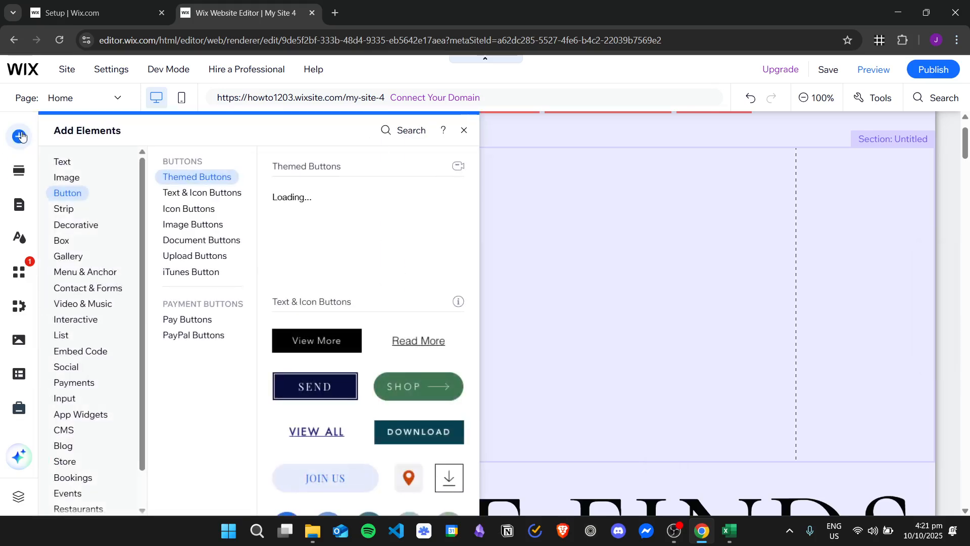
left_click(61, 240)
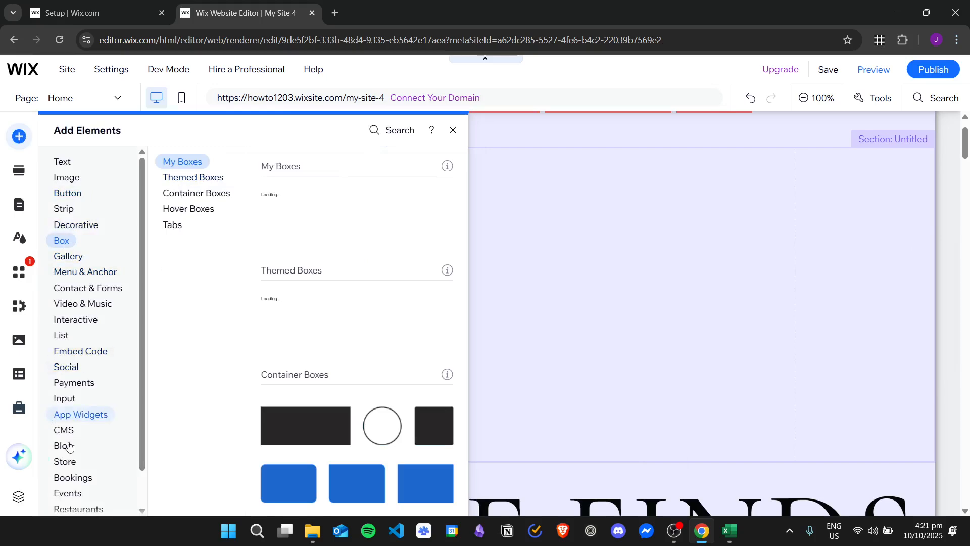
left_click(65, 182)
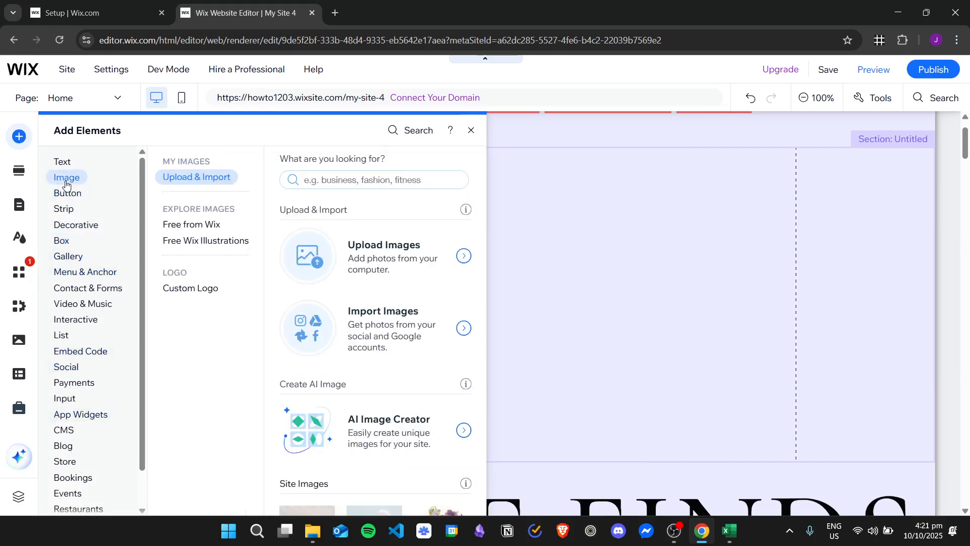
left_click(192, 225)
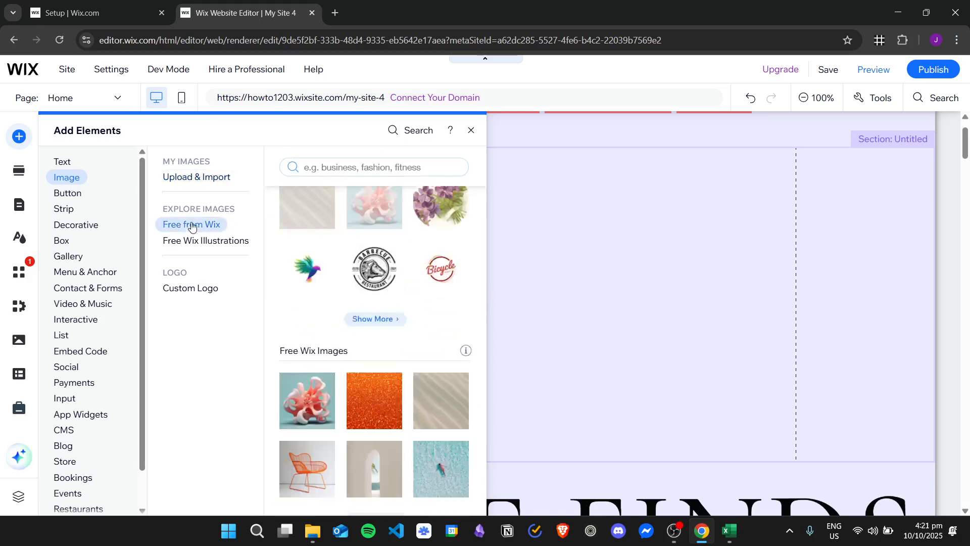
mouse_move(435, 323)
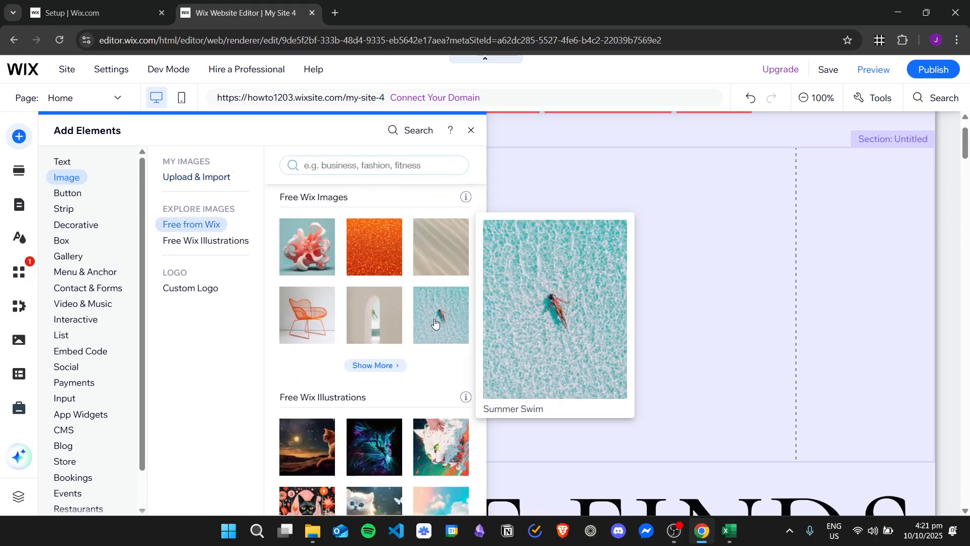
left_click_drag(434, 322, 565, 299)
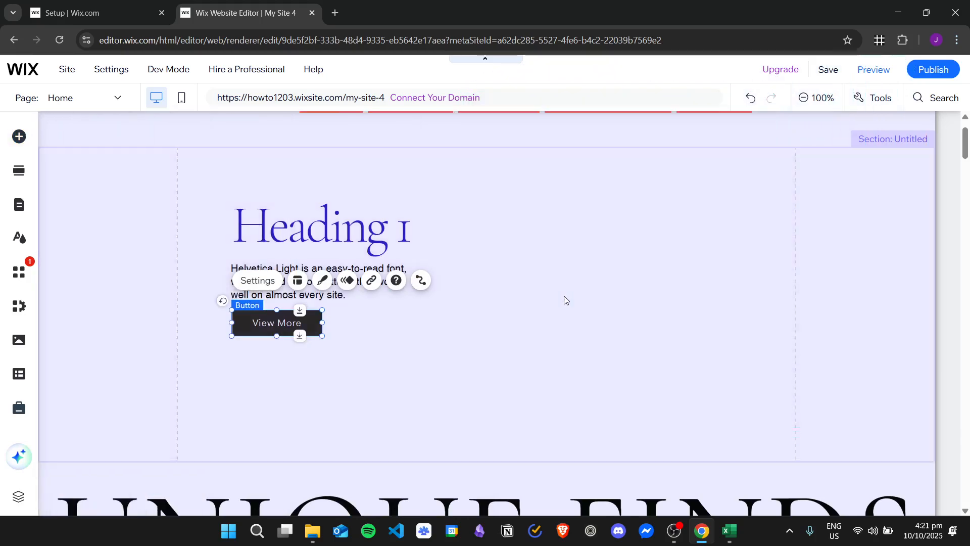
Step: Resize the swimmer image to about 399 by 497 and move it up beside the heading, paragraph and button
left_click_drag(595, 244, 518, 227)
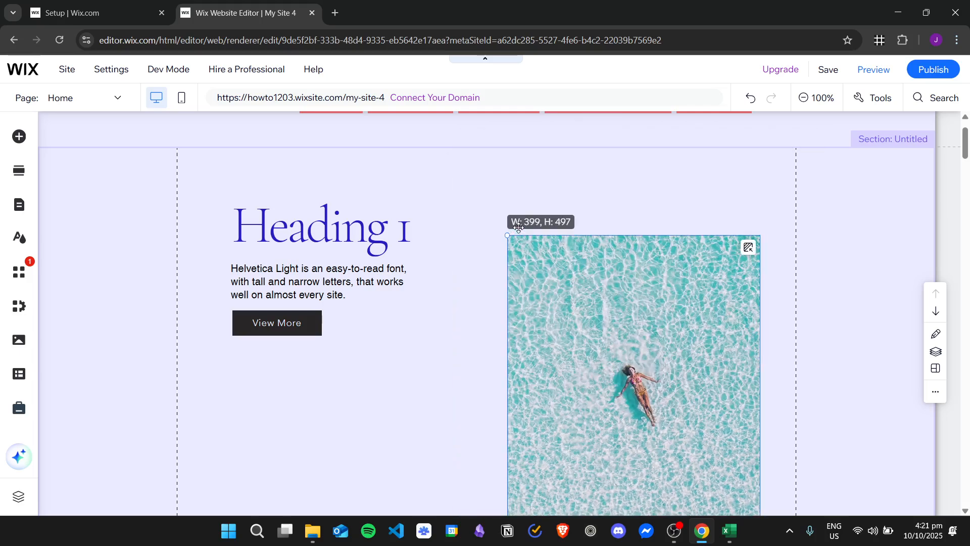
left_click_drag(607, 362, 570, 292)
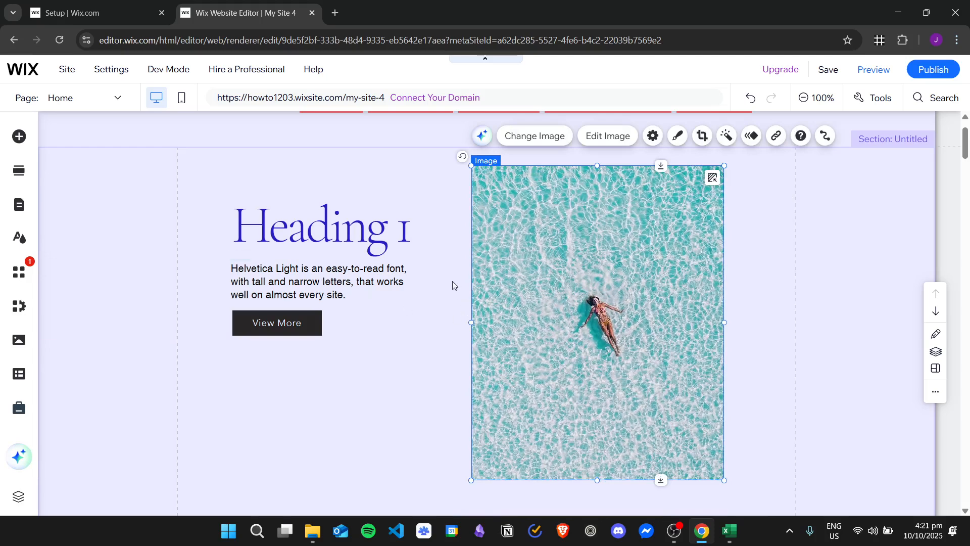
left_click(463, 289)
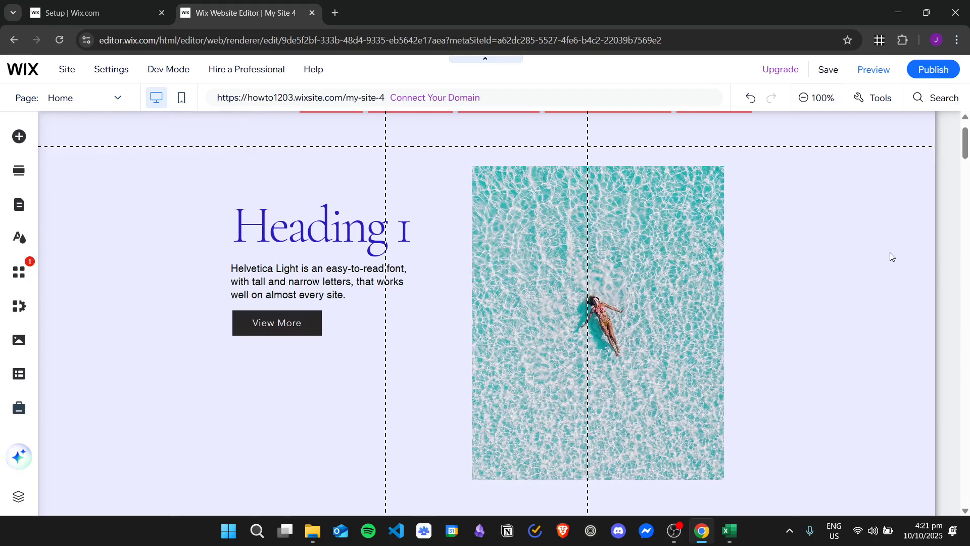
Step: In the mobile view, move the swimmer image up so it covers the section's heading, paragraph and button
scroll(727, 276, "down", 2)
scroll(687, 293, "up", 3)
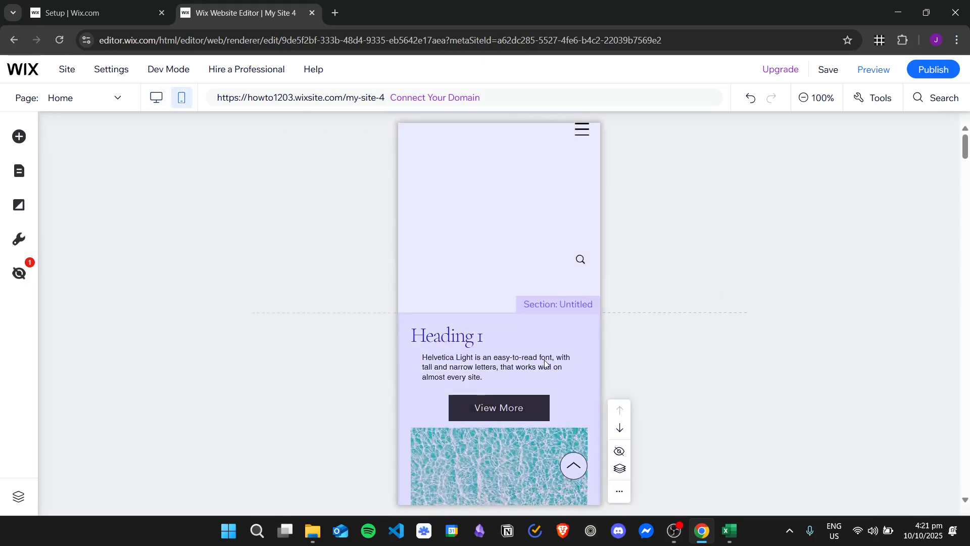
scroll(543, 362, "down", 3)
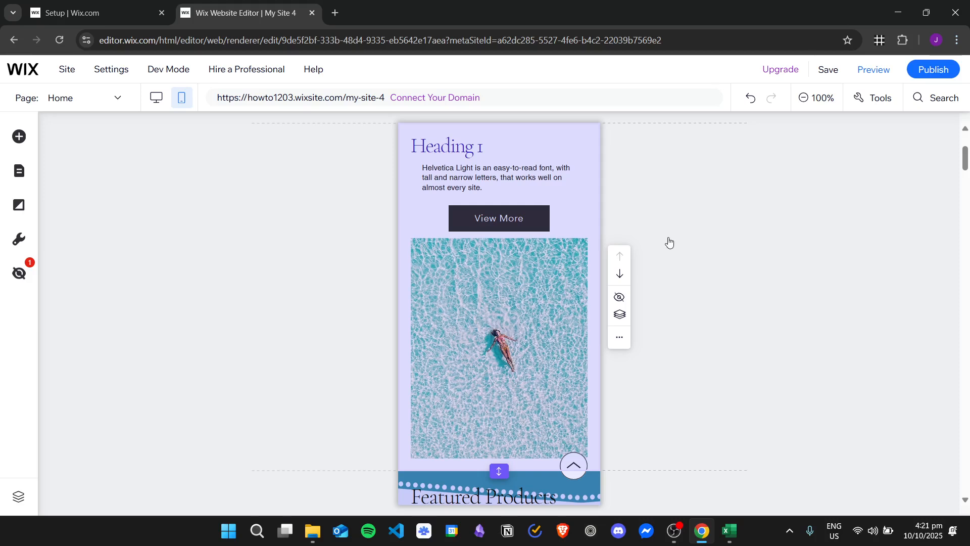
scroll(695, 253, "up", 1)
scroll(701, 248, "down", 1)
scroll(701, 241, "up", 1)
left_click_drag(470, 377, 559, 290)
left_click(839, 269)
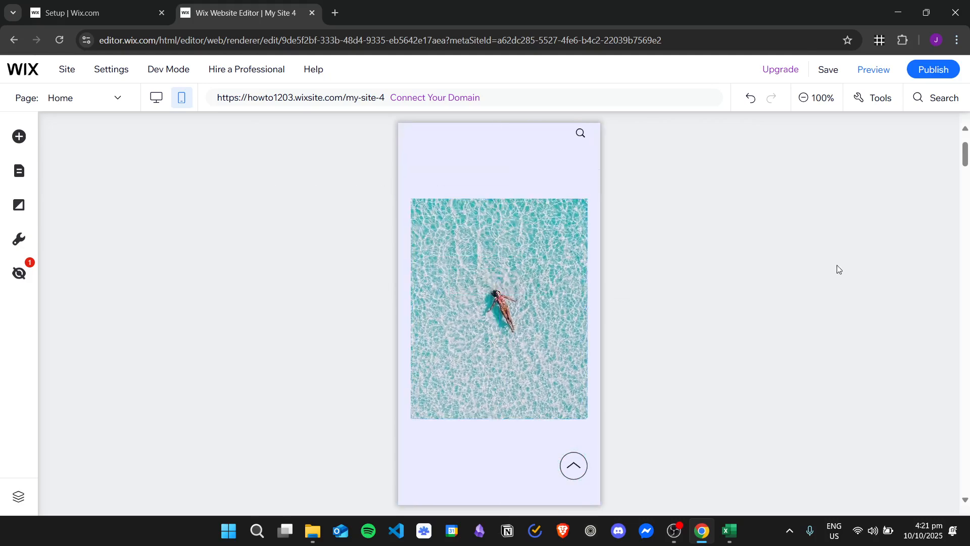
scroll(635, 288, "down", 2)
scroll(607, 266, "up", 2)
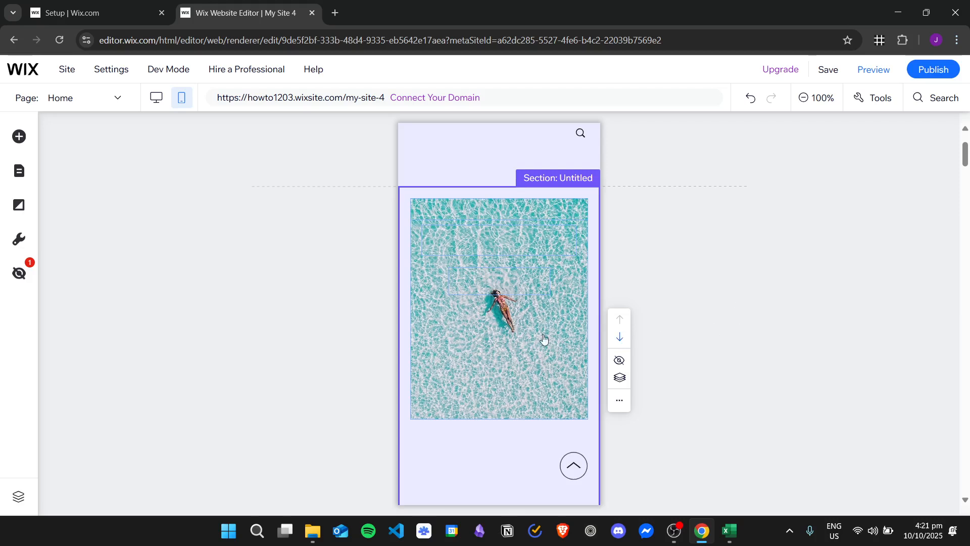
Step: Display all layers from the image's overlapping items and locate the section's elements in the list
right_click(548, 312)
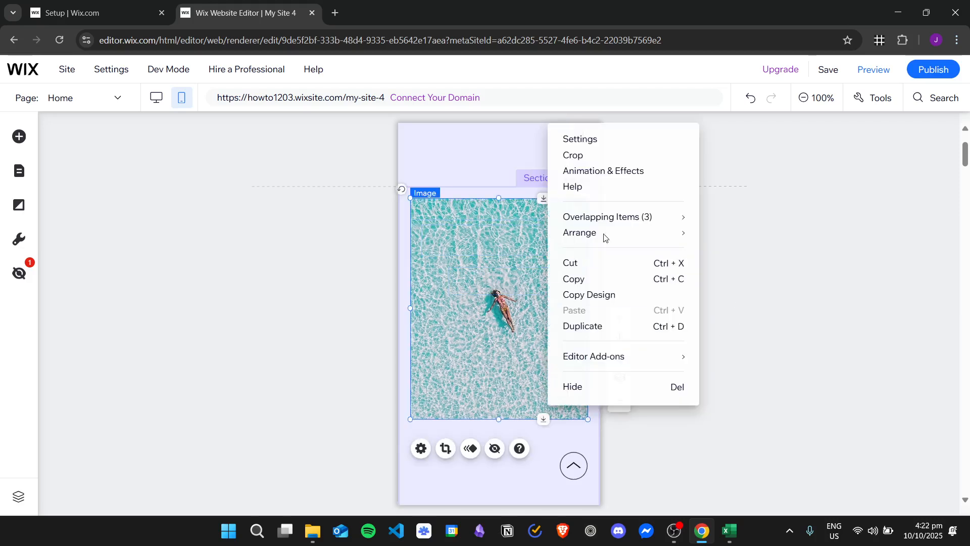
mouse_move(610, 223)
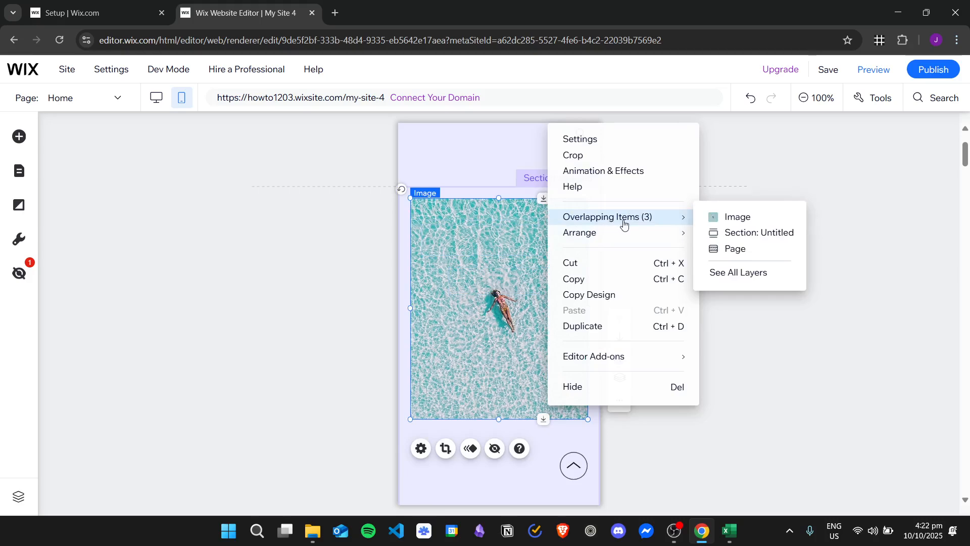
left_click(760, 276)
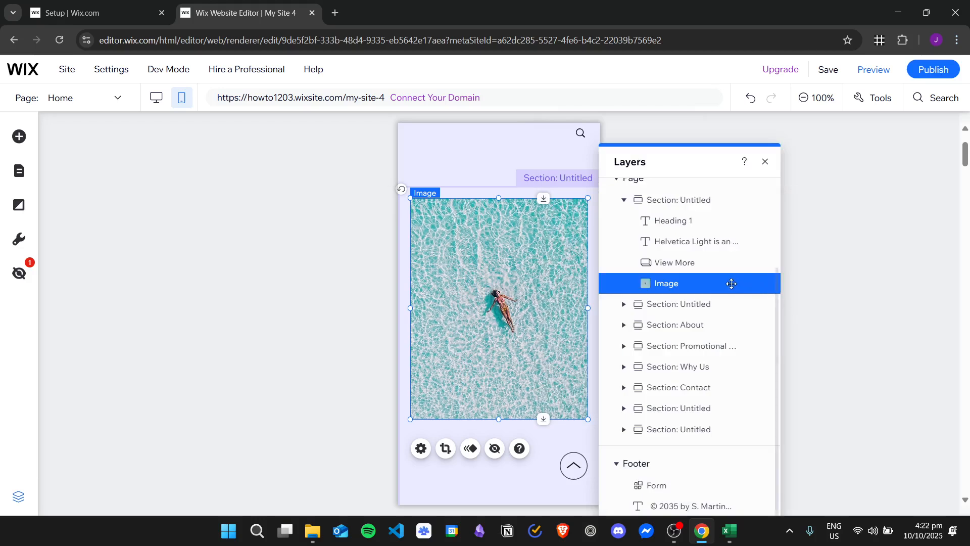
scroll(730, 288, "up", 2)
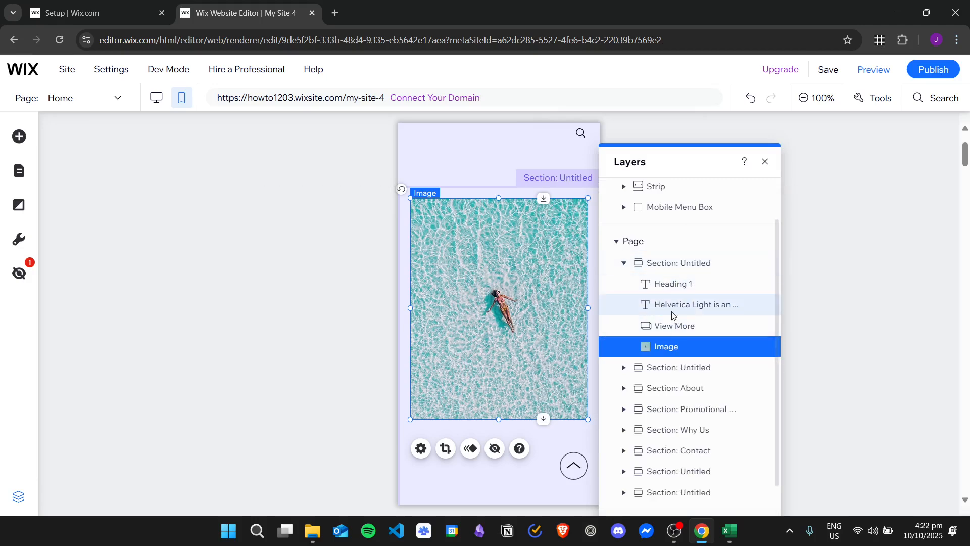
scroll(699, 288, "down", 1)
scroll(726, 253, "up", 1)
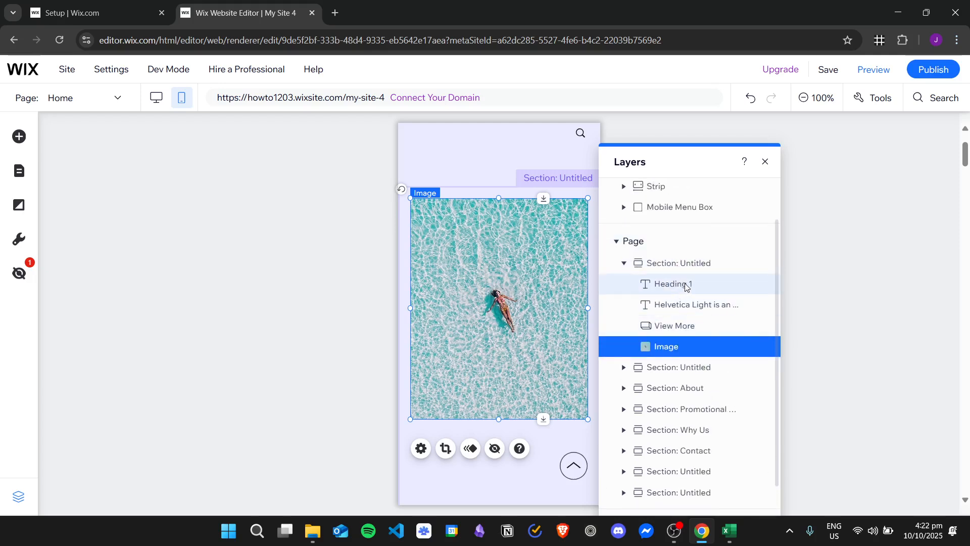
Step: Reorder the section's layers so Heading 1, the Helvetica paragraph and View More follow the Image, and select the button
left_click_drag(691, 287, 696, 346)
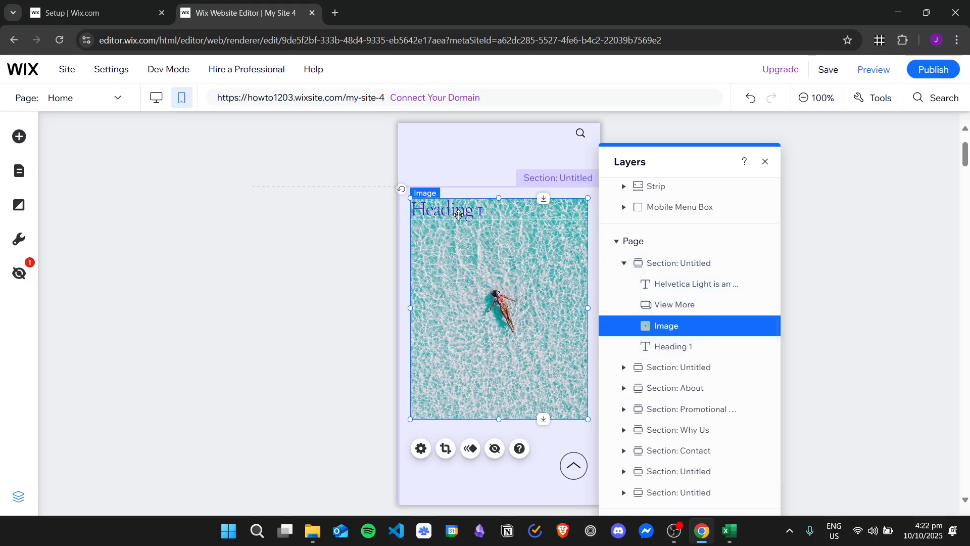
left_click_drag(688, 284, 694, 345)
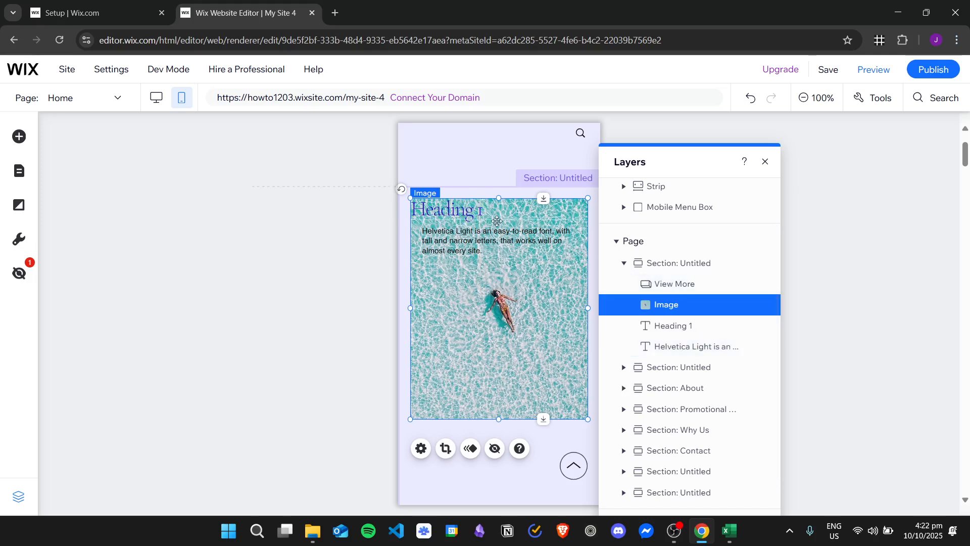
left_click_drag(672, 288, 700, 342)
left_click(524, 281)
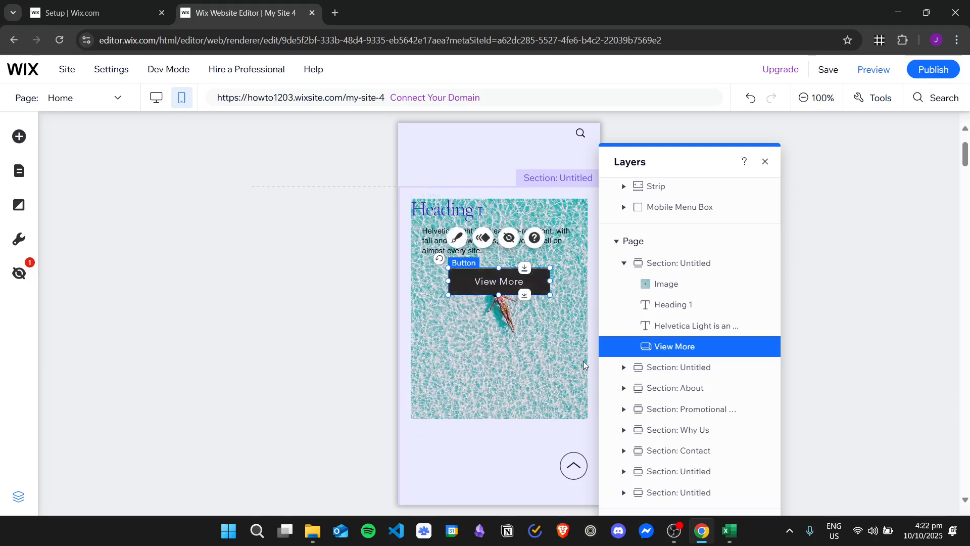
scroll(557, 336, "down", 2)
scroll(544, 337, "up", 2)
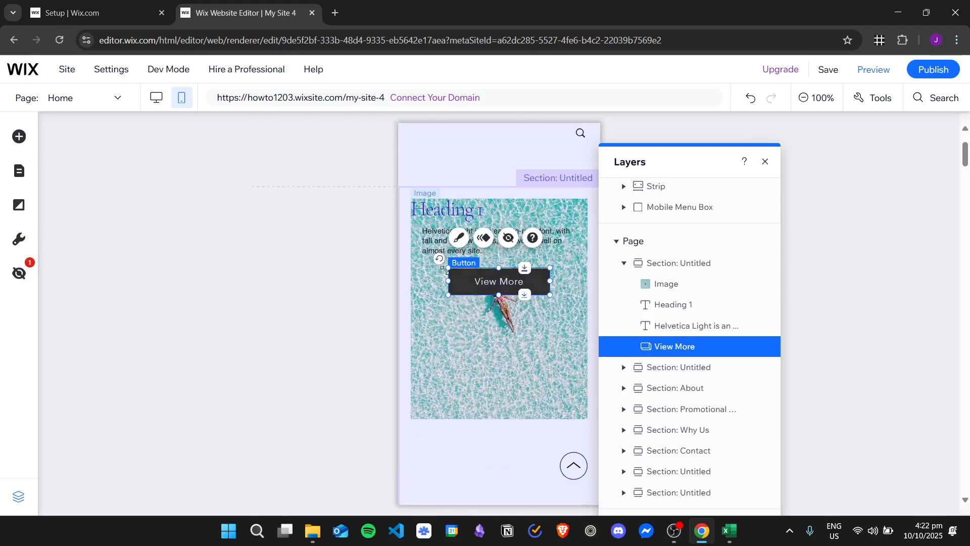
Step: Spread the View More button, paragraph and heading down over the swimmer image, and narrow the heading's text box to fit within it
left_click_drag(493, 281, 494, 380)
left_click(473, 252)
left_click_drag(475, 259, 457, 308)
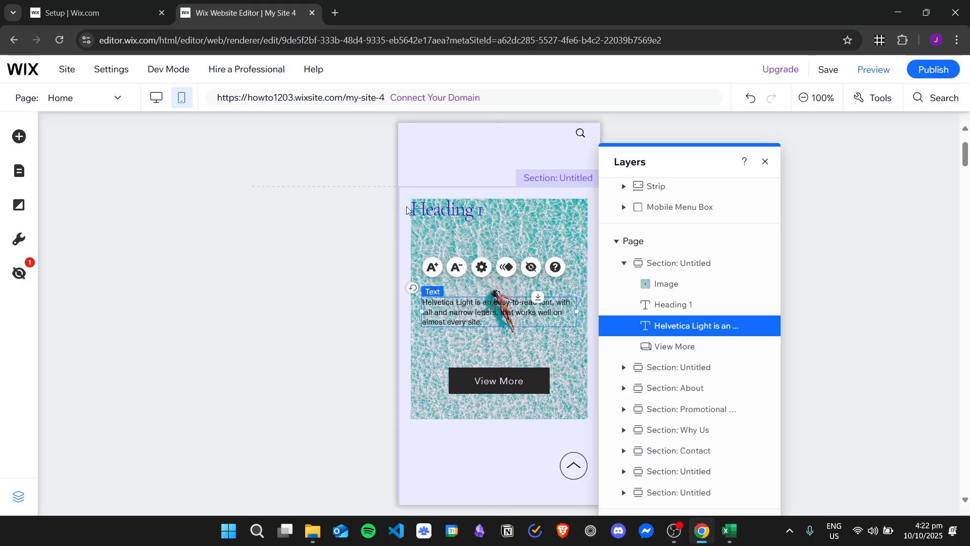
left_click_drag(436, 208, 447, 257)
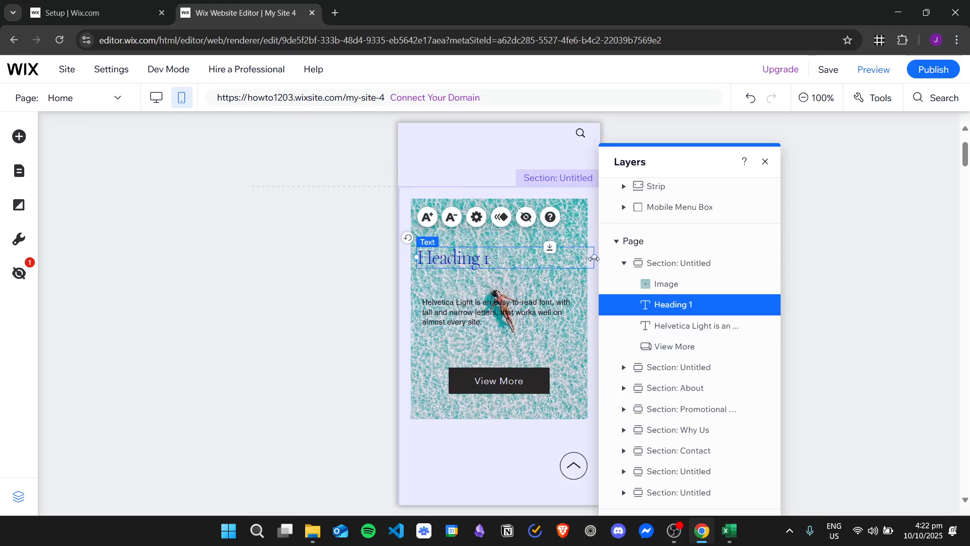
left_click_drag(594, 257, 565, 258)
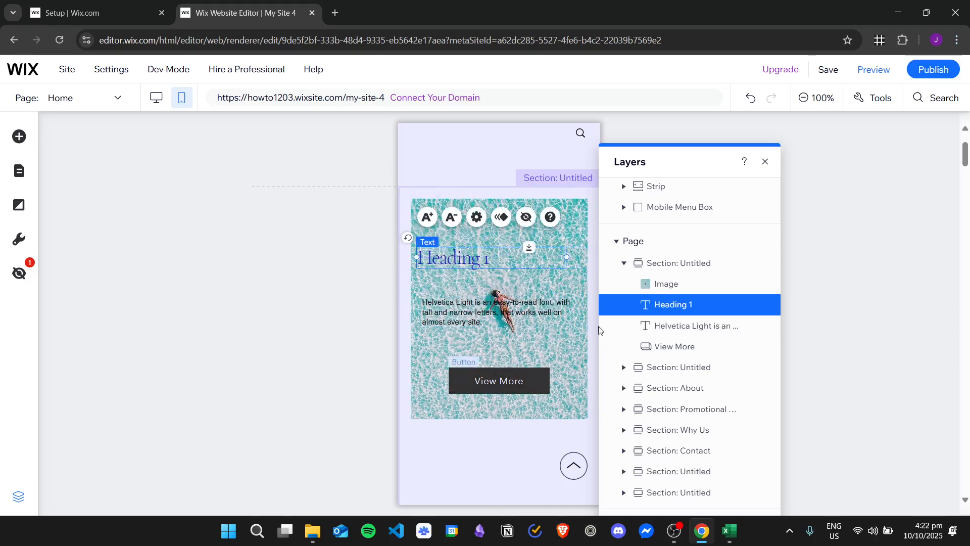
left_click(892, 219)
left_click(765, 162)
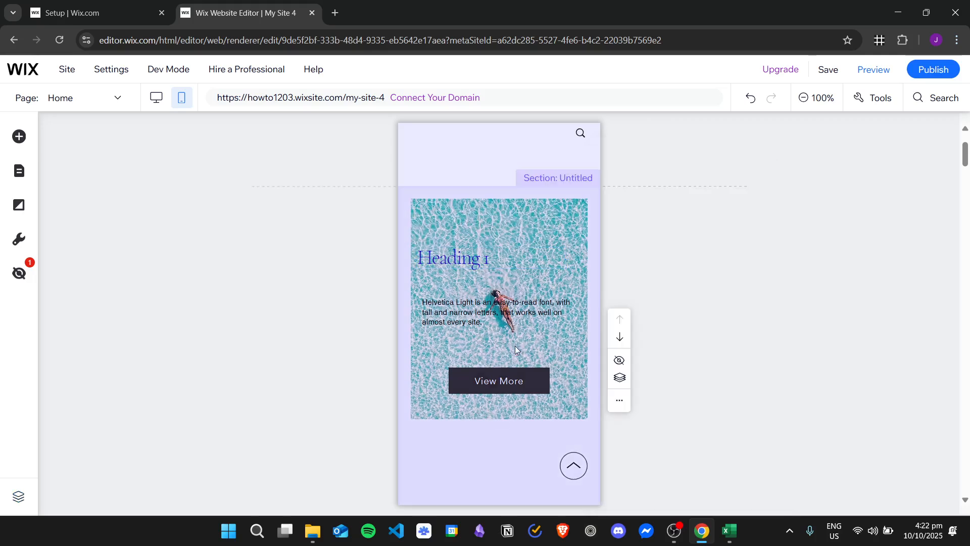
Step: Shorten the mobile section so its lower edge sits just beneath the swimmer image
scroll(519, 343, "down", 1)
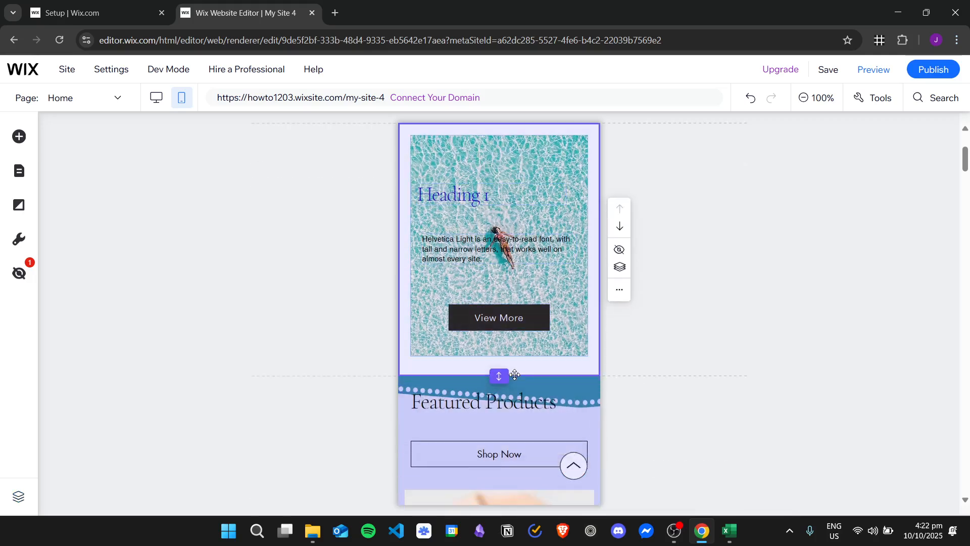
left_click(768, 330)
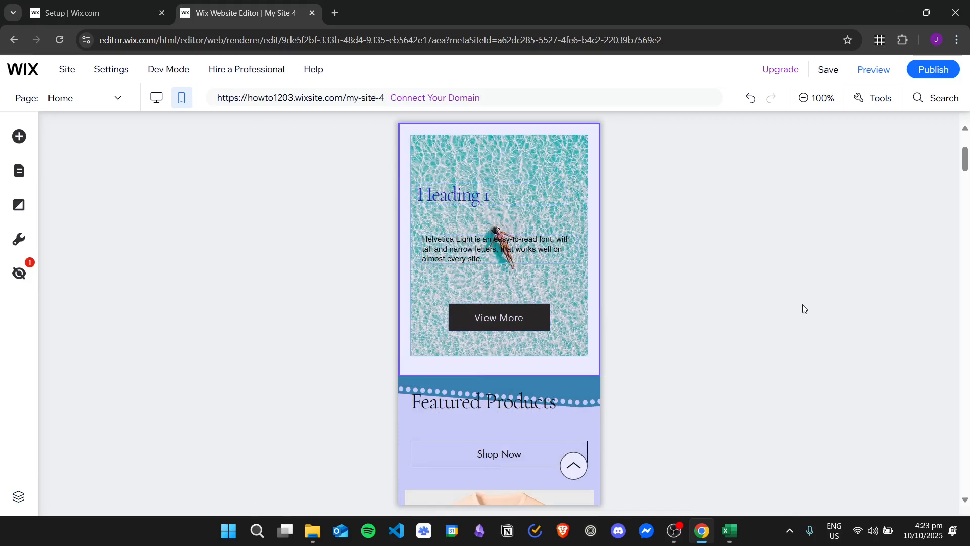
scroll(804, 308, "up", 1)
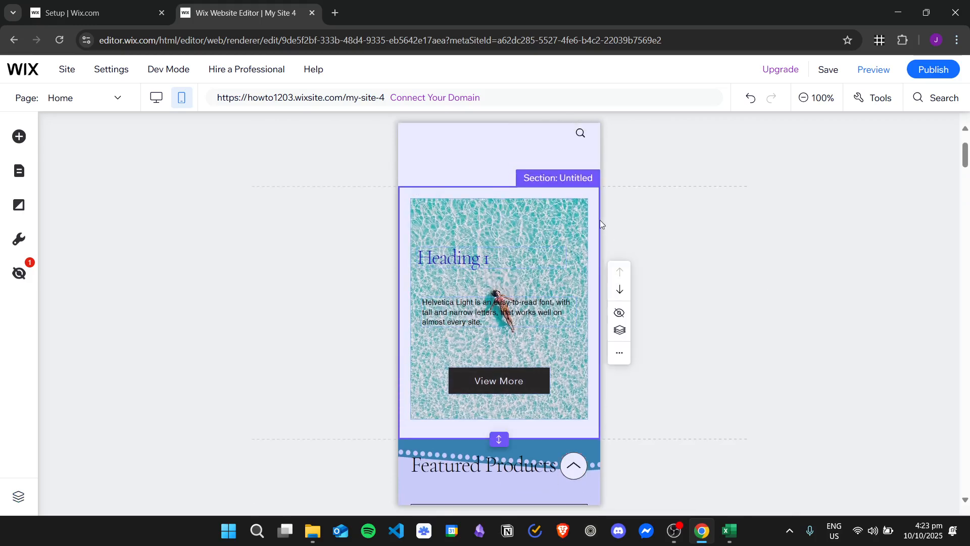
Step: Move the heading up, centre it over the swimmer image, and nudge the paragraph up slightly
left_click_drag(476, 254, 485, 229)
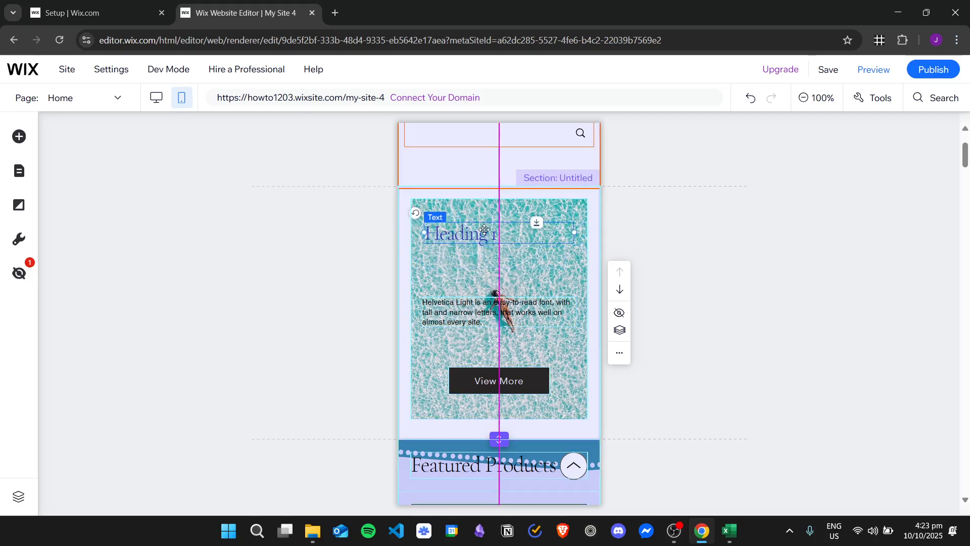
left_click(481, 306)
left_click_drag(481, 305, 482, 302)
left_click(766, 244)
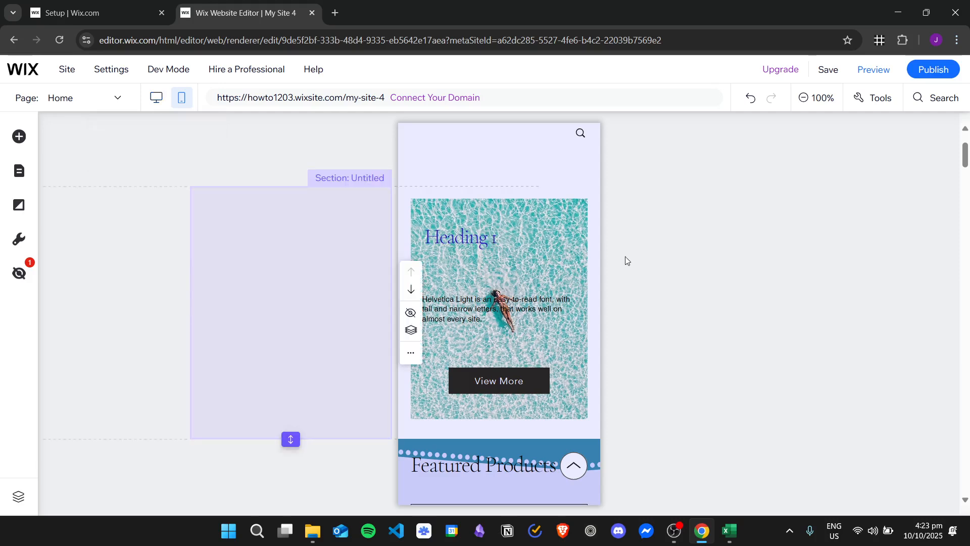
Step: In the desktop view, move the swimmer image to about x 298, y 186 so it partly covers the heading and paragraph
left_click(151, 101)
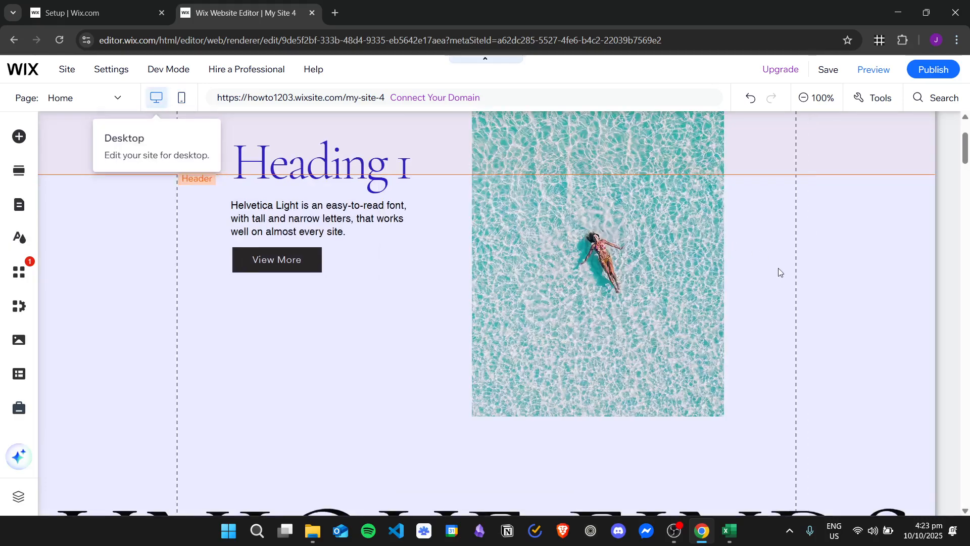
scroll(748, 281, "down", 3)
scroll(783, 320, "up", 5)
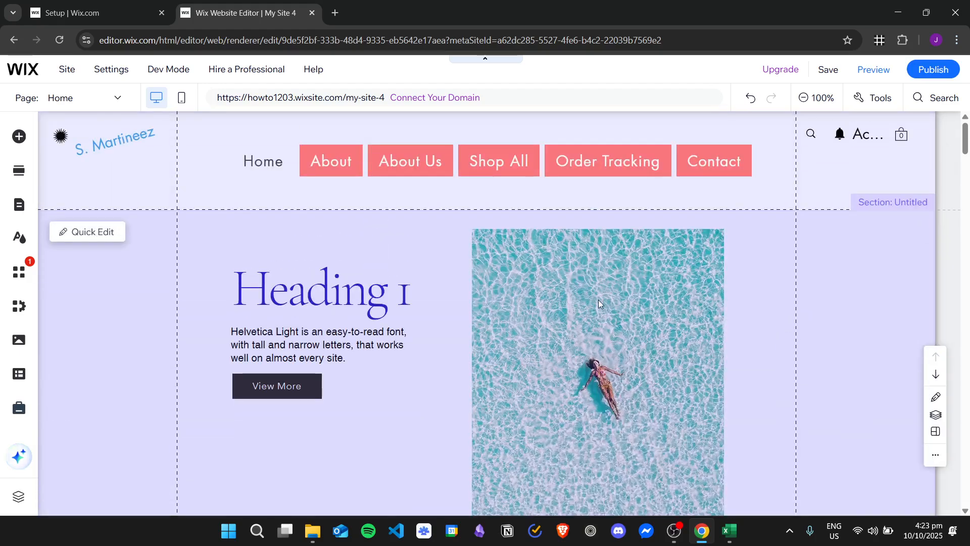
scroll(720, 311, "down", 2)
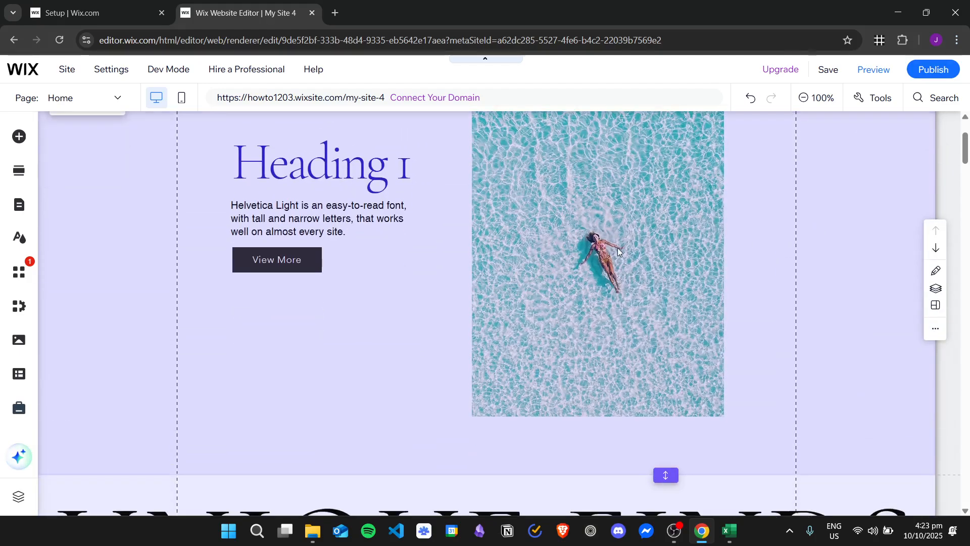
scroll(657, 268, "up", 2)
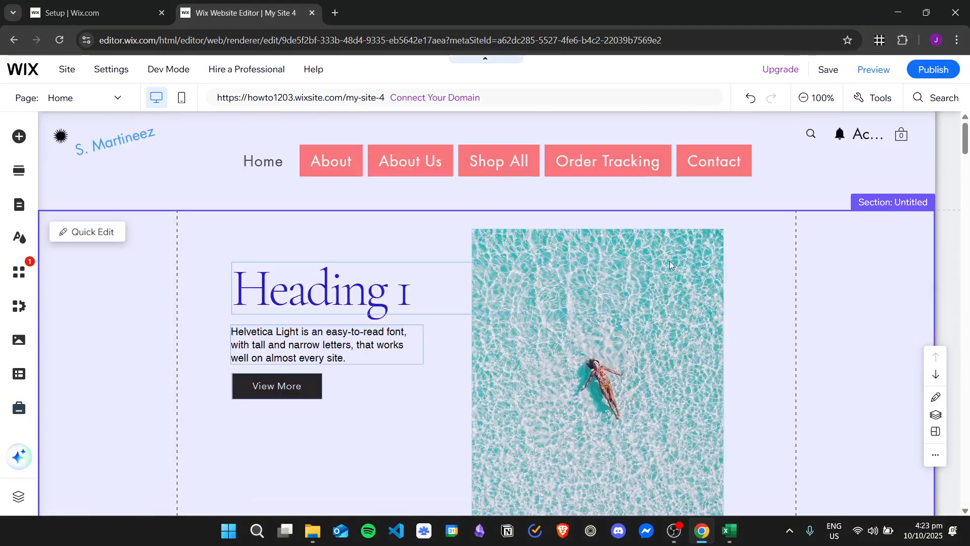
left_click(637, 362)
scroll(641, 357, "down", 1)
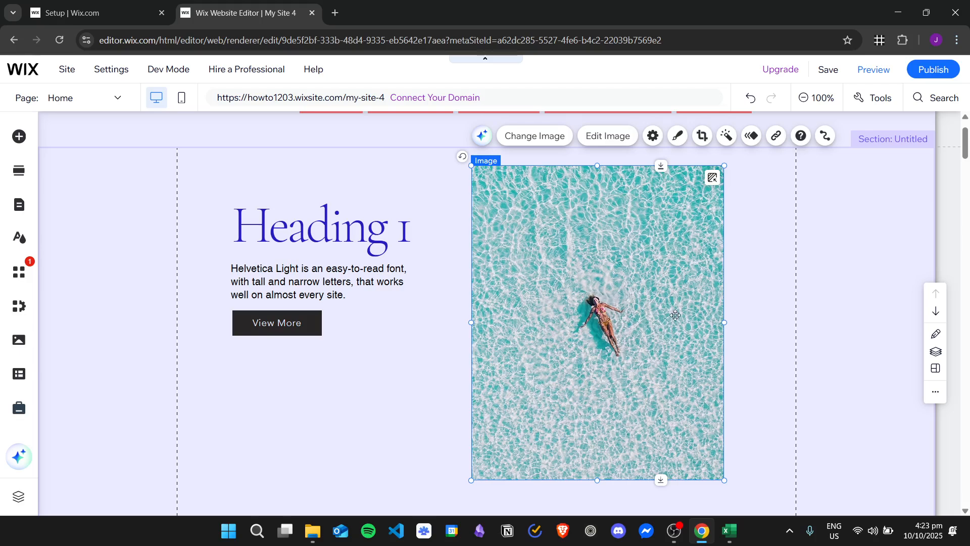
left_click_drag(596, 312, 508, 311)
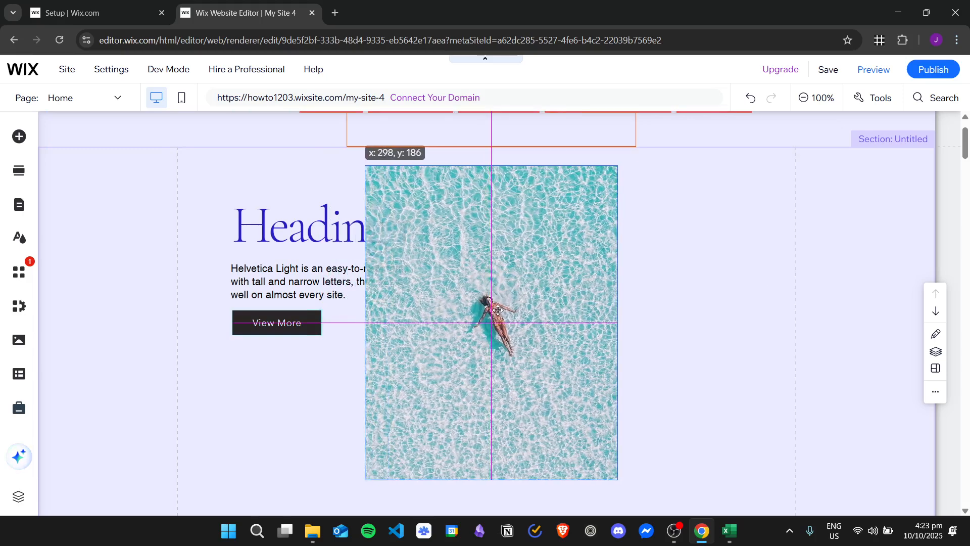
left_click_drag(498, 310, 498, 310)
scroll(505, 248, "down", 1)
scroll(335, 218, "up", 1)
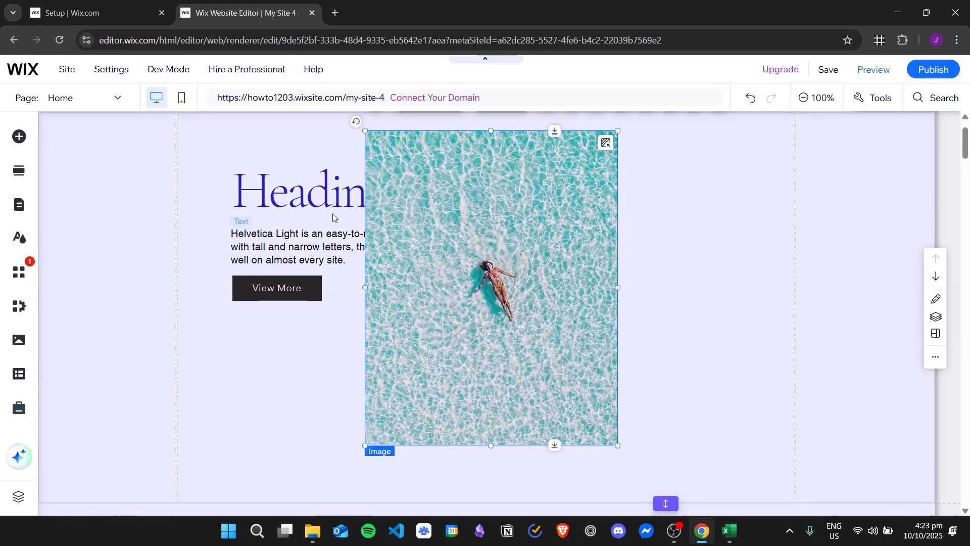
Step: Move the heading, paragraph and View More button behind the swimmer image, one below the other
left_click(296, 218)
left_click_drag(296, 218, 444, 206)
left_click(287, 275)
left_click_drag(287, 276, 434, 266)
left_click(269, 323)
left_click_drag(269, 322, 461, 342)
left_click(701, 281)
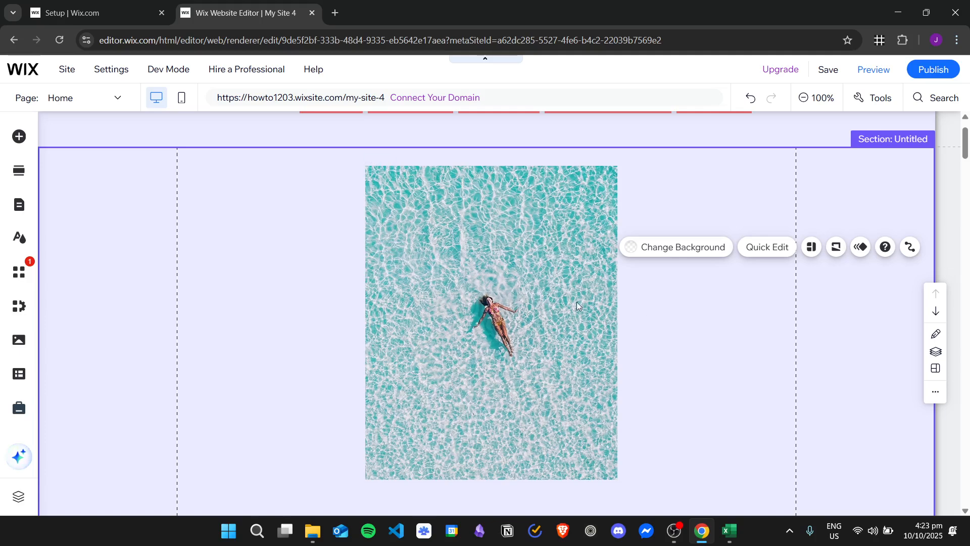
Step: List the overlapping items for the paragraph hidden behind the swimmer image
right_click(546, 281)
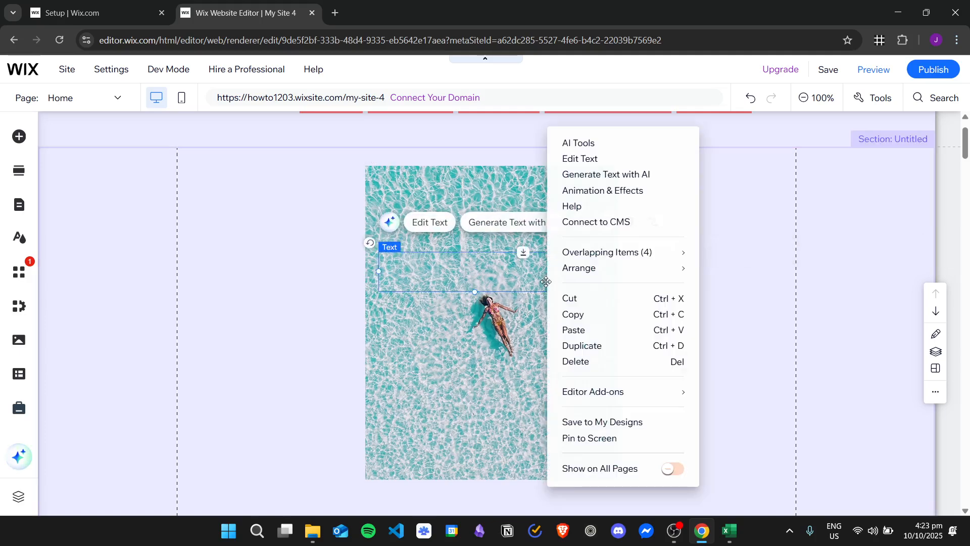
mouse_move(630, 252)
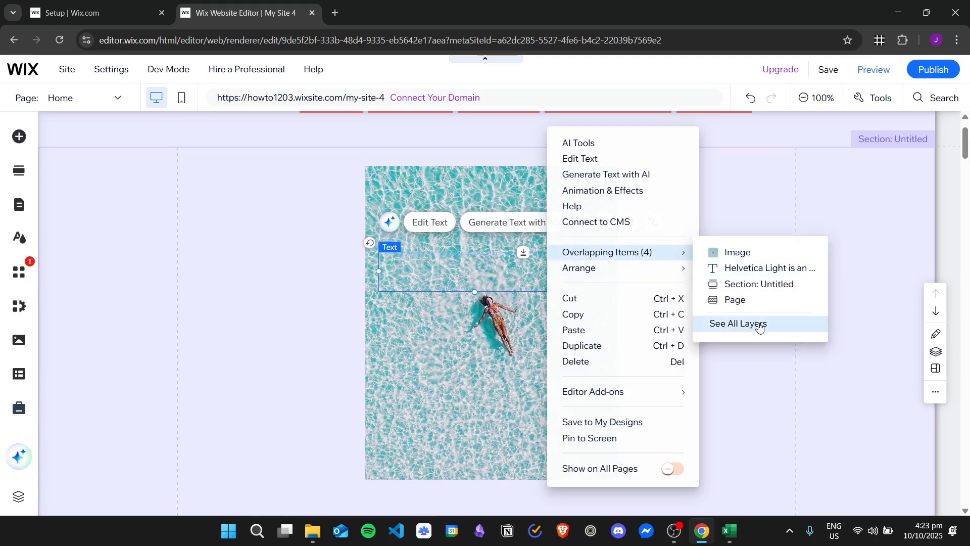
left_click(723, 217)
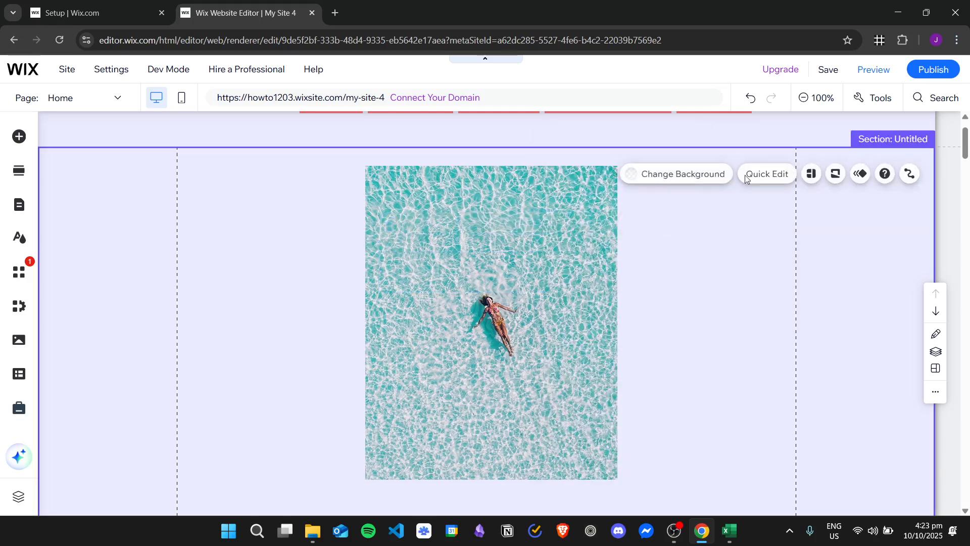
Step: Show the page's layers, move the list clear of the image and expand the first untitled section
left_click(874, 101)
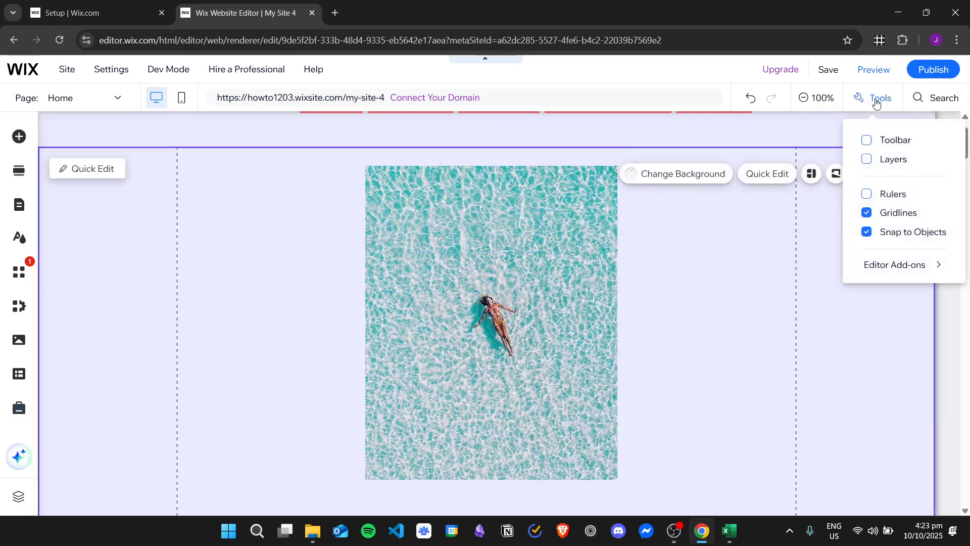
left_click(892, 160)
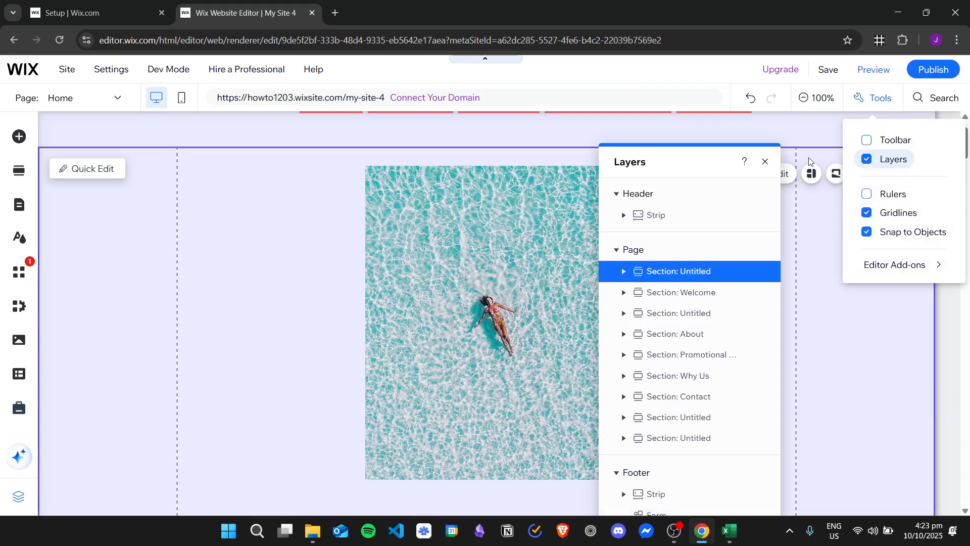
left_click_drag(697, 157, 750, 142)
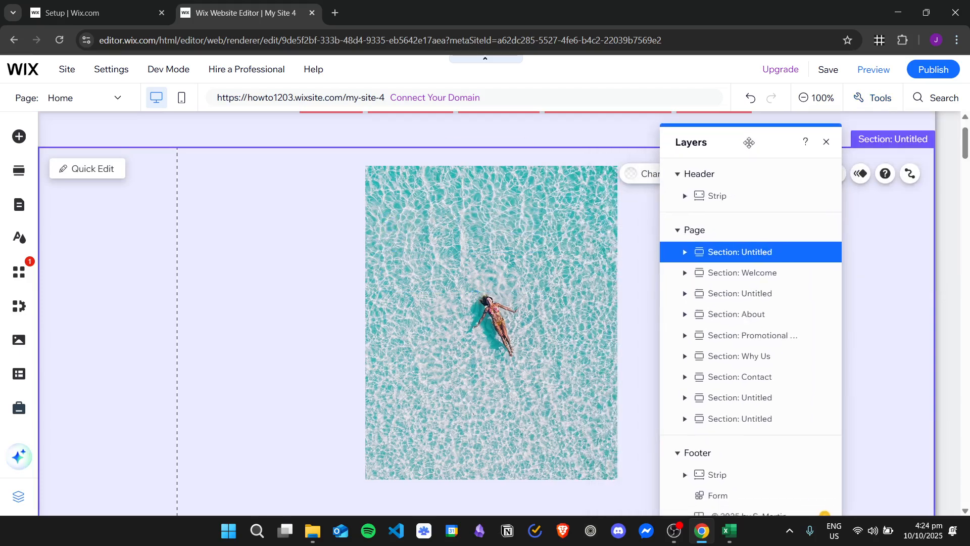
left_click(686, 252)
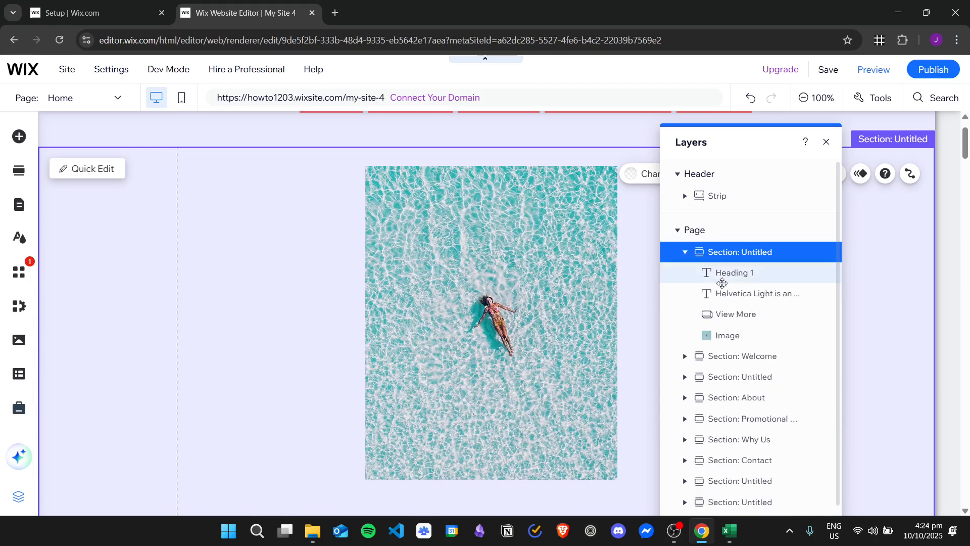
Step: Reorder the desktop section's layers so Heading 1, the Helvetica paragraph and View More come after the Image
left_click_drag(743, 281, 737, 328)
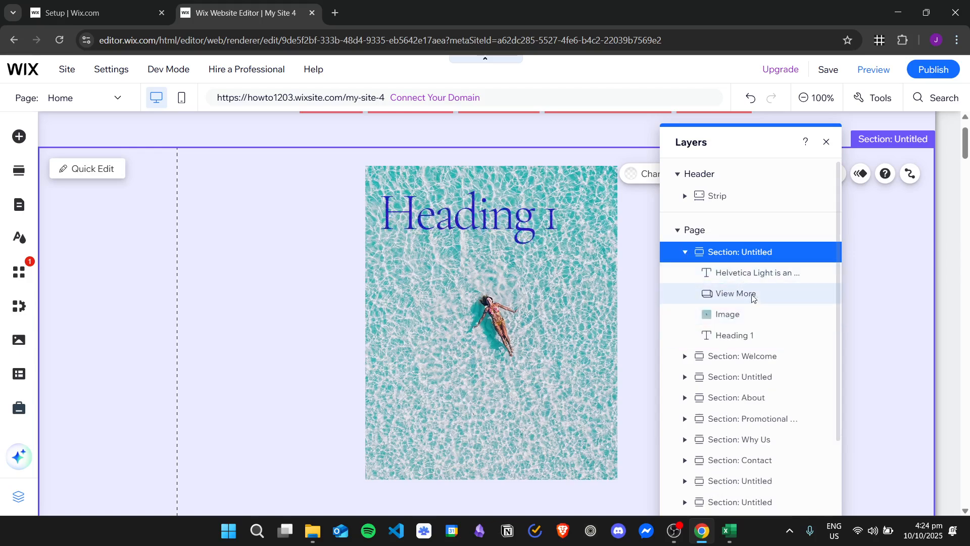
left_click_drag(745, 273, 750, 337)
left_click_drag(747, 278, 753, 336)
Step: Space the View More button, paragraph and heading further down over the desktop swimmer image, and close the layers list
left_click_drag(471, 344, 496, 428)
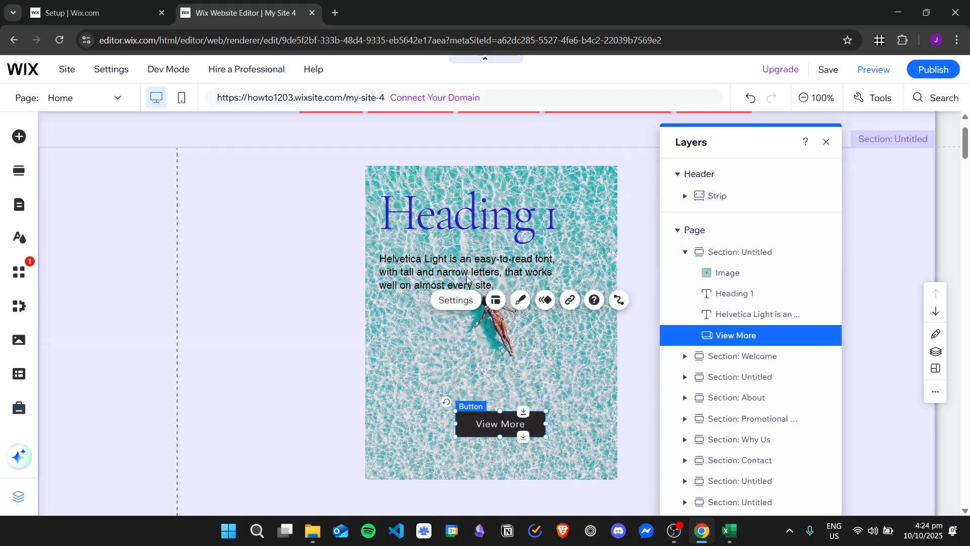
left_click(429, 273)
left_click_drag(430, 273, 460, 332)
left_click_drag(434, 202, 468, 235)
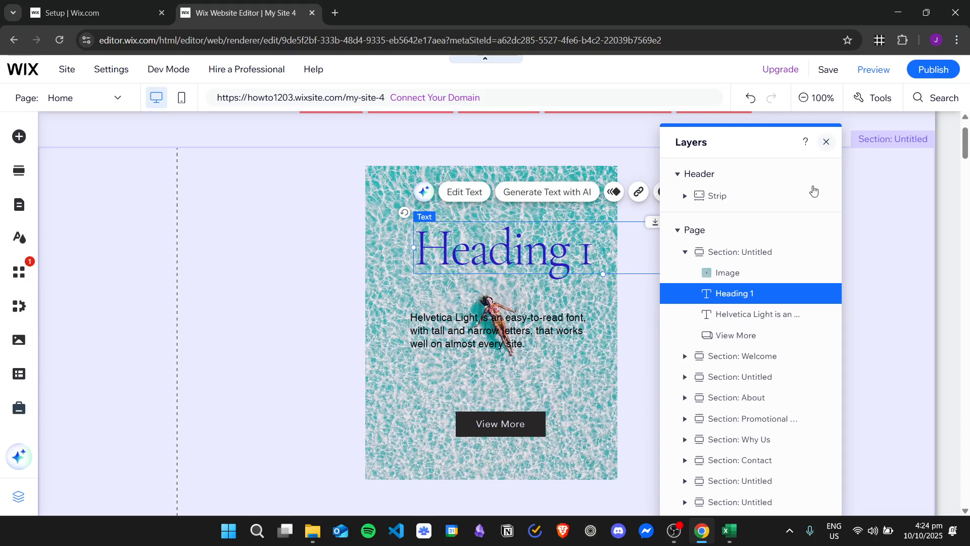
left_click(827, 142)
left_click(760, 327)
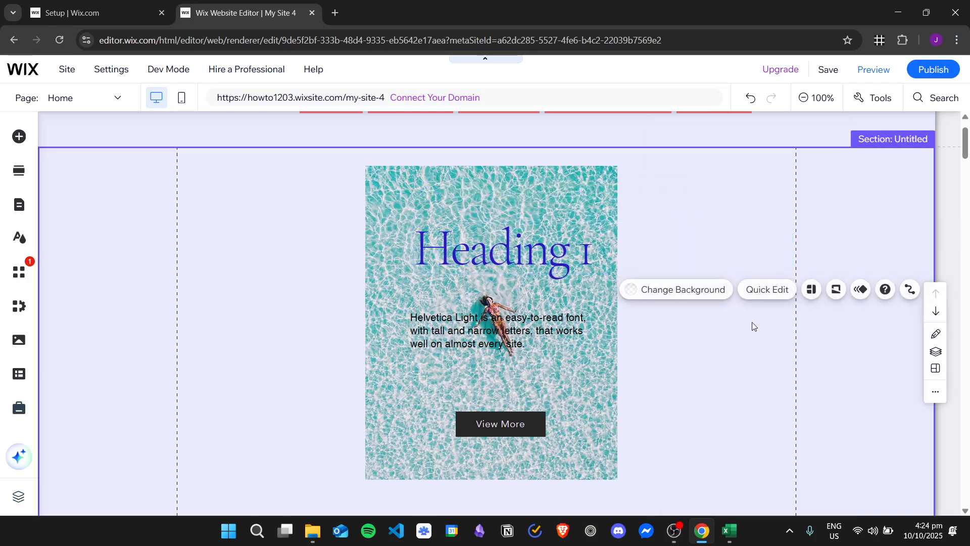